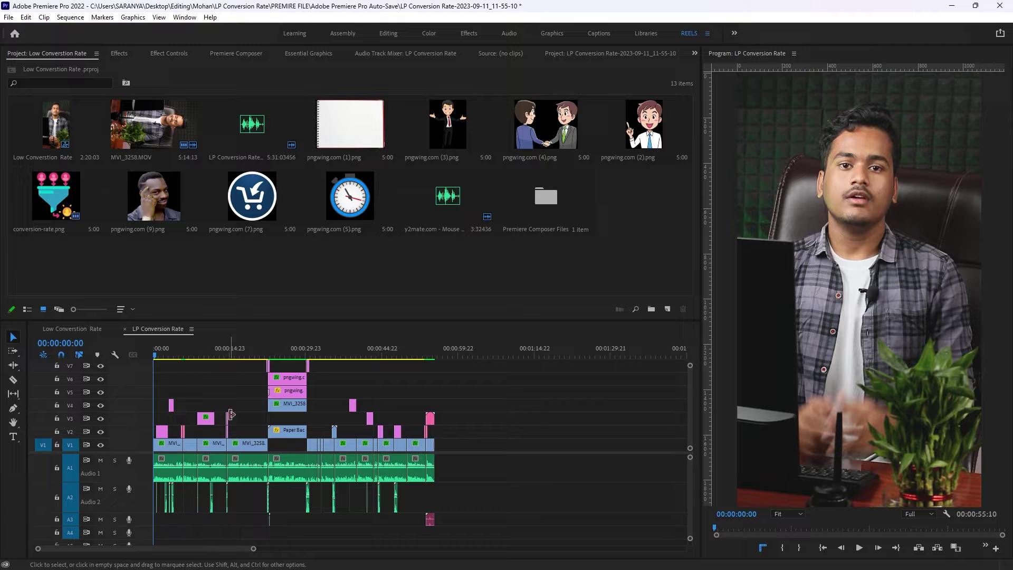
scroll(210, 486, up, 2)
scroll(221, 495, up, 3)
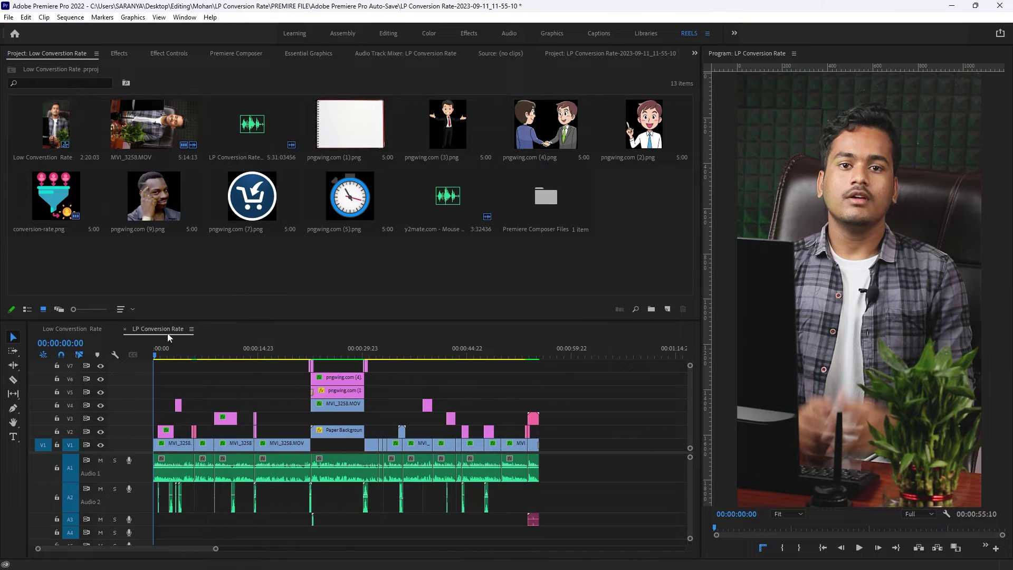
drag(159, 356, 185, 367)
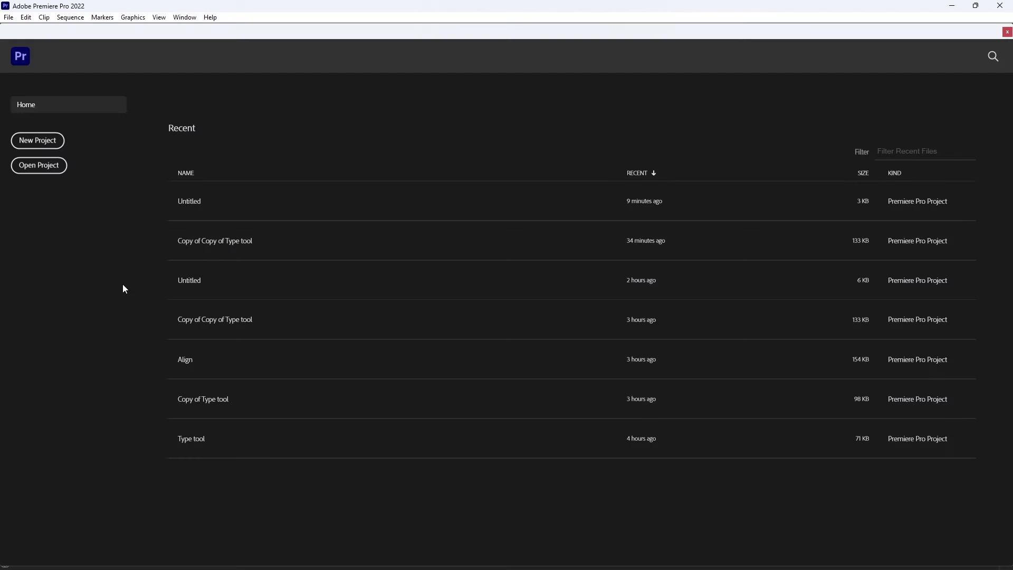
- Start a new project and name it "Low Converstion Rate"
click(52, 141)
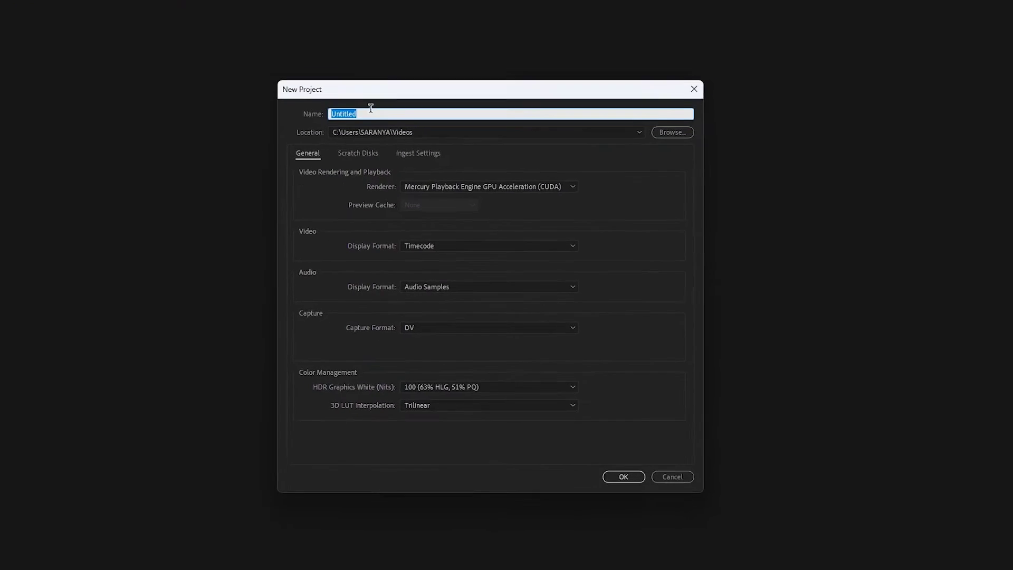
key(BackSpace)
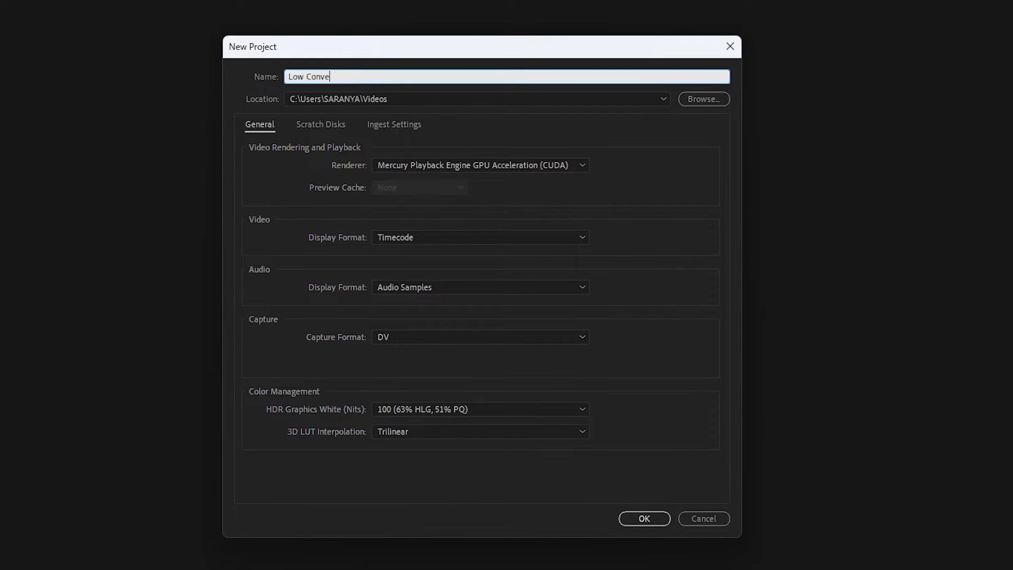
text(Low Convers)
text(tio)
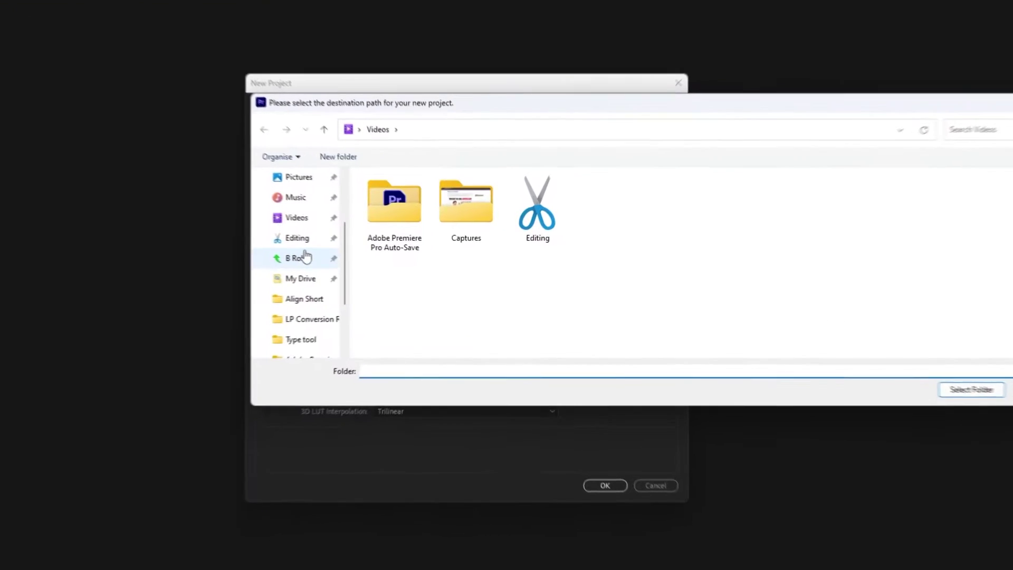
- Browse for the project location and open the LP Conversion Rate folder inside the client's folder under Editing
click(297, 238)
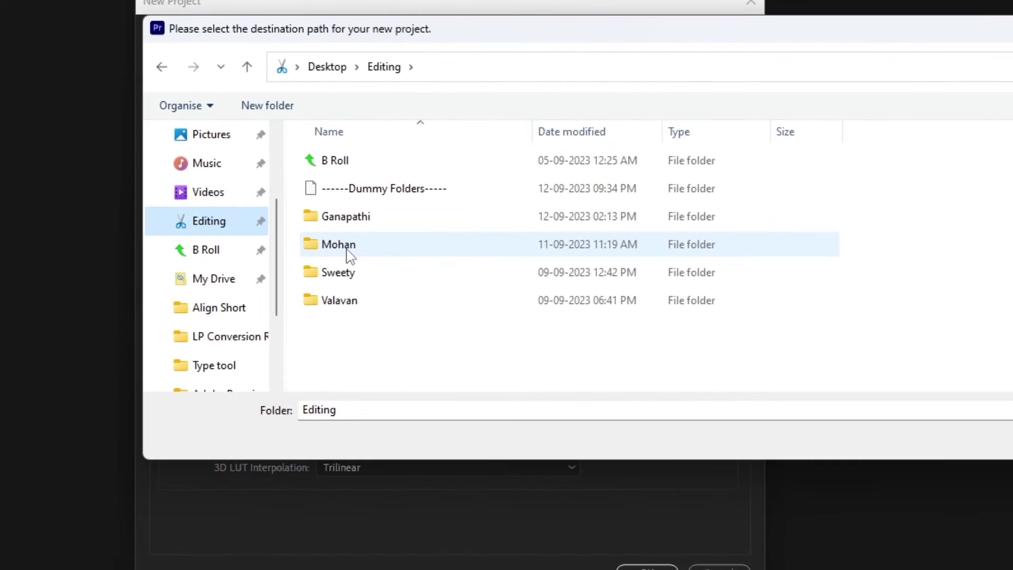
click(350, 257)
double_click(349, 256)
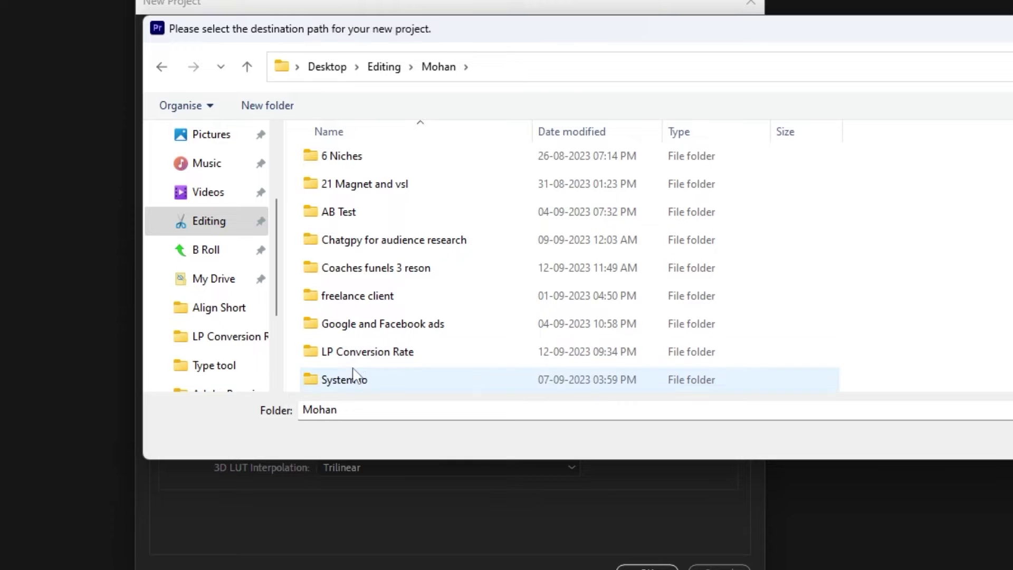
click(364, 359)
double_click(343, 360)
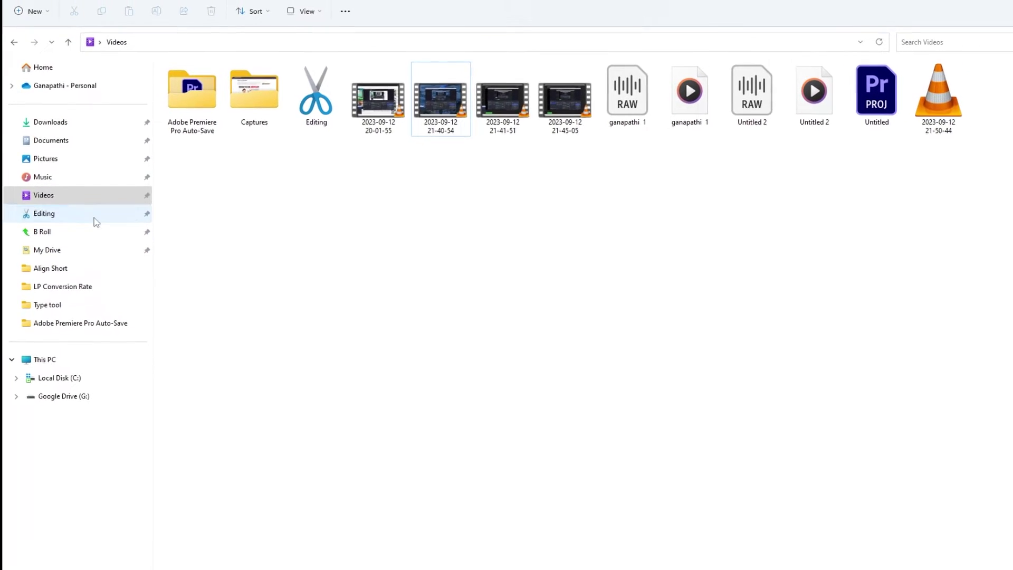
- In File Explorer, look through the project folders inside the client's folder under Editing, then return to Editing
click(80, 202)
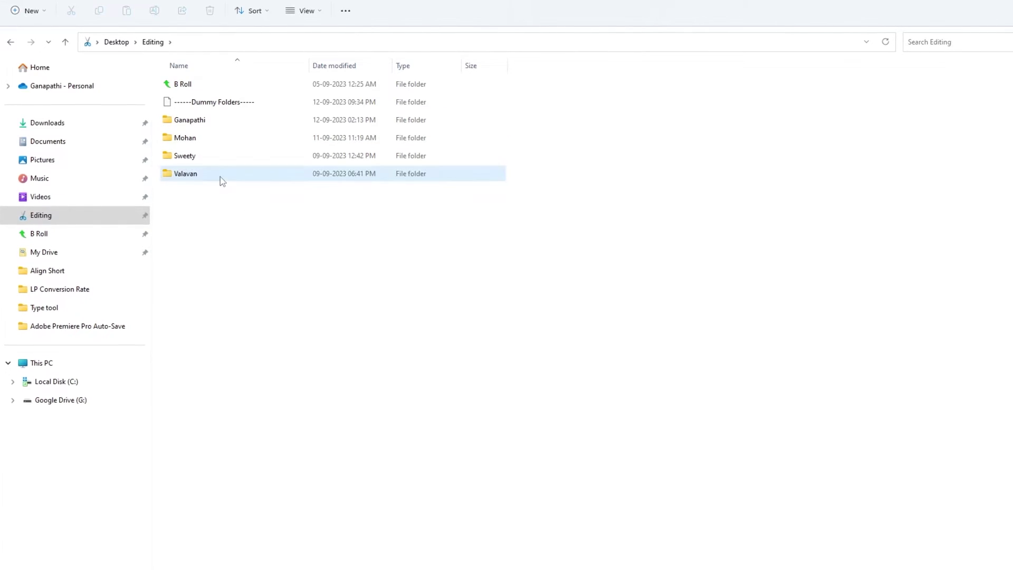
click(235, 138)
click(256, 218)
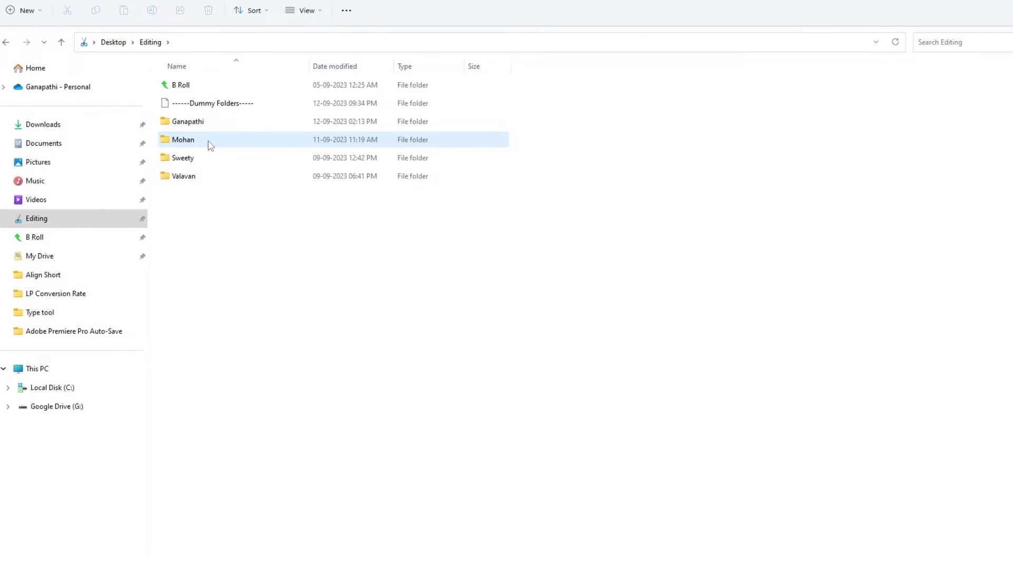
double_click(210, 146)
drag(260, 317, 260, 79)
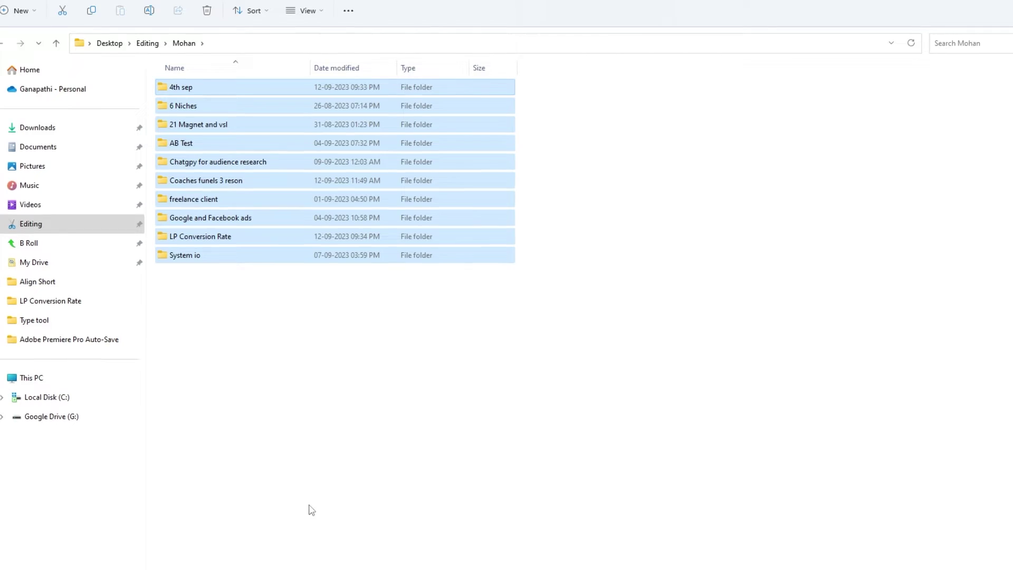
click(294, 459)
key(alt+Up)
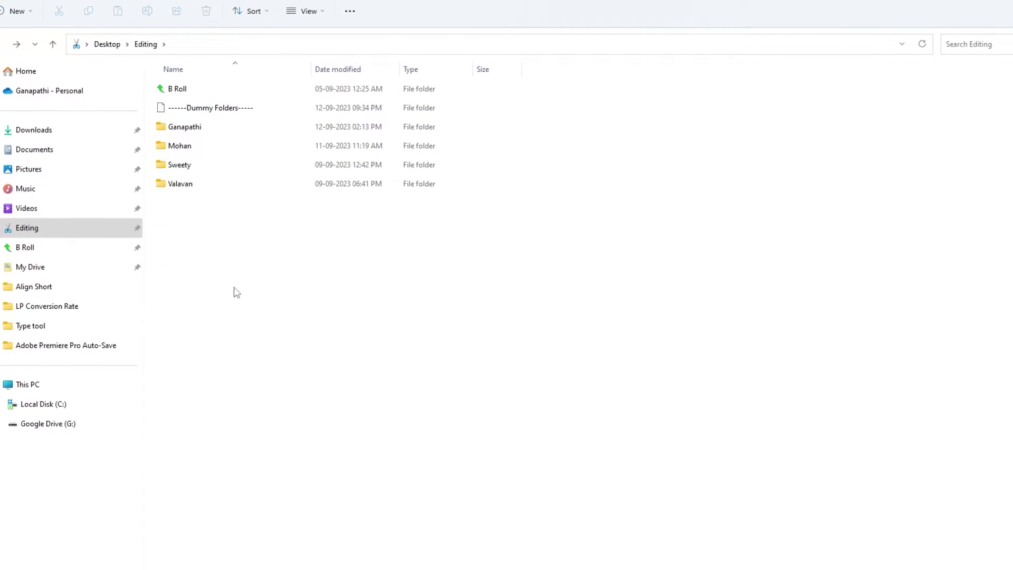
- Open the Dummy Folders template and review its AUDIO, EXPORTS, FOOTAGE, GRAPHICS, PREMIRE FILE and STOCK IMG&VID subfolders
double_click(248, 109)
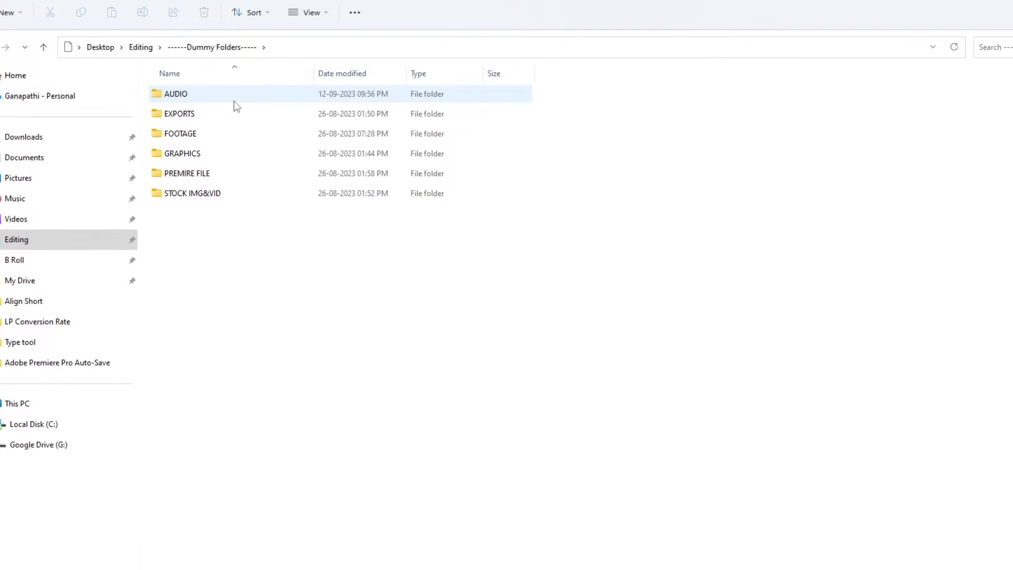
click(222, 98)
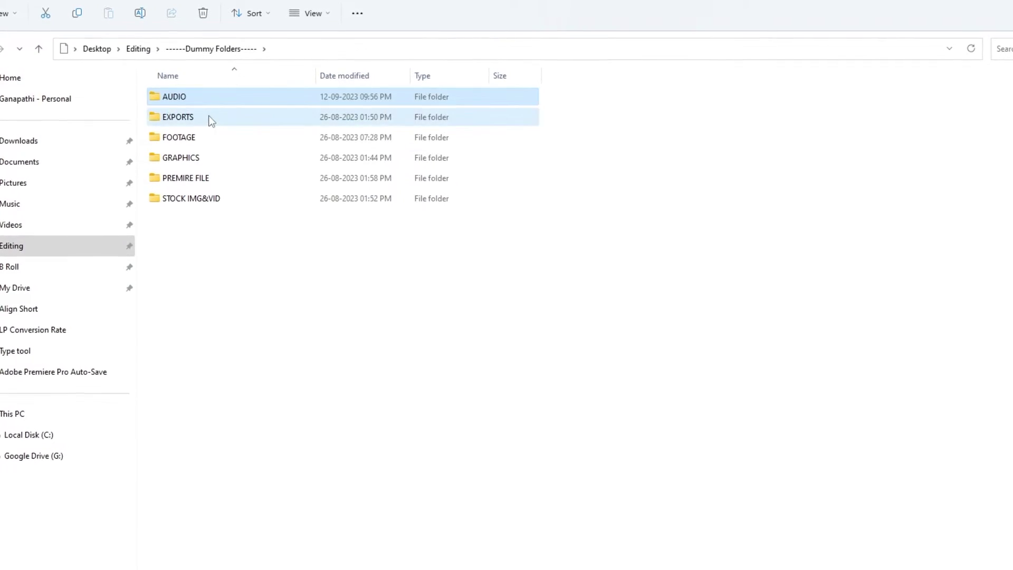
click(211, 116)
click(216, 136)
click(222, 164)
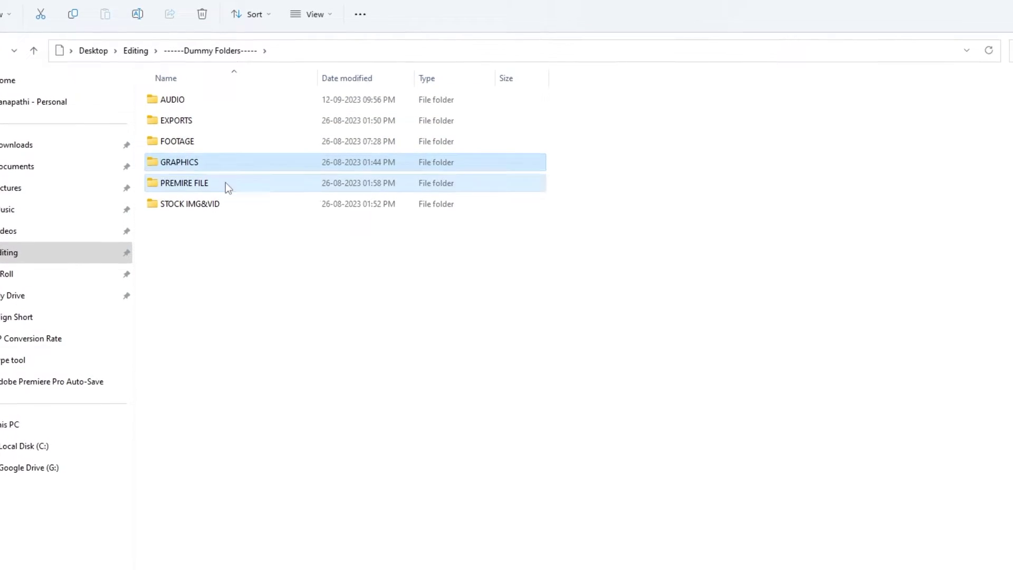
click(227, 182)
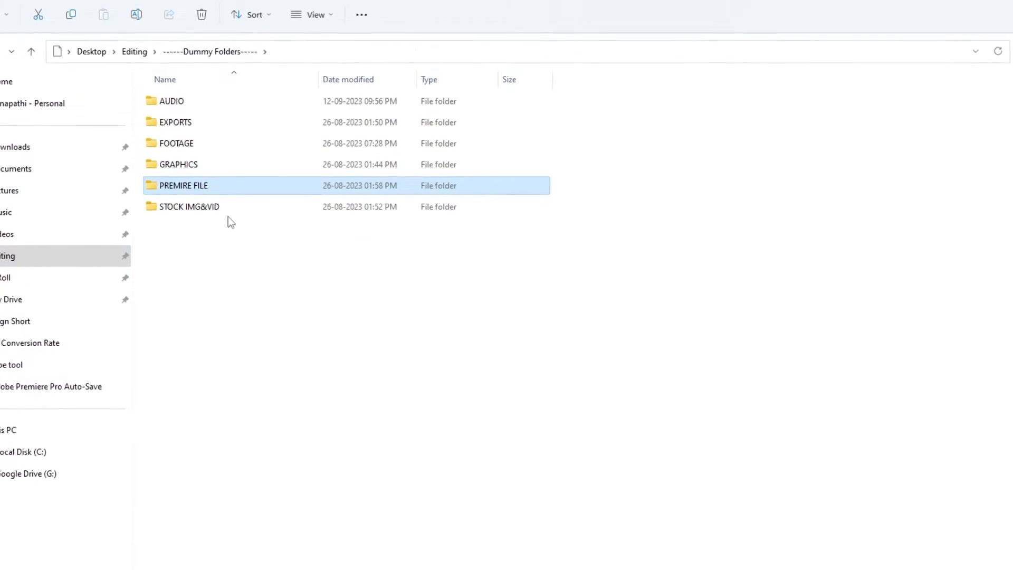
click(224, 214)
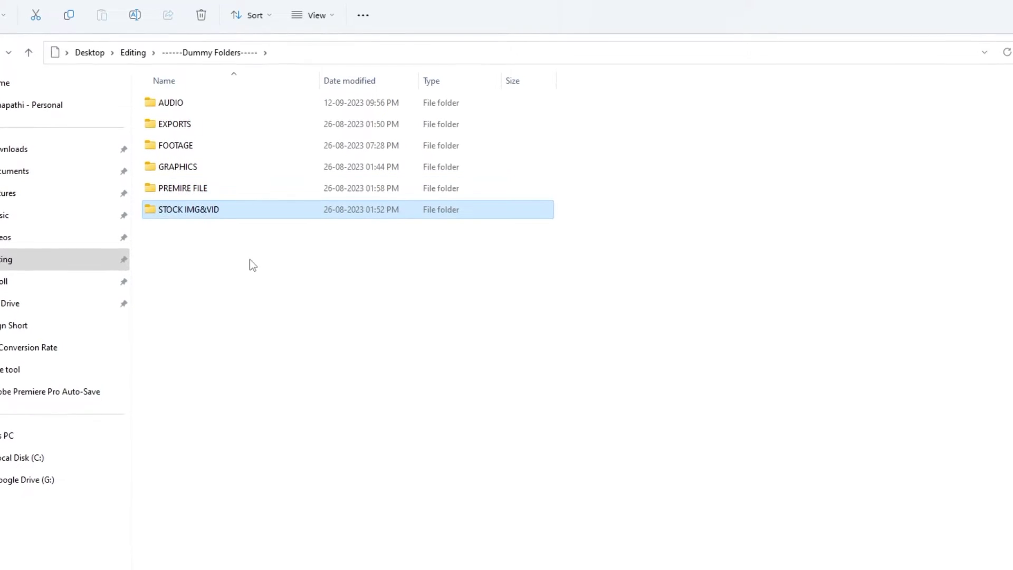
click(224, 196)
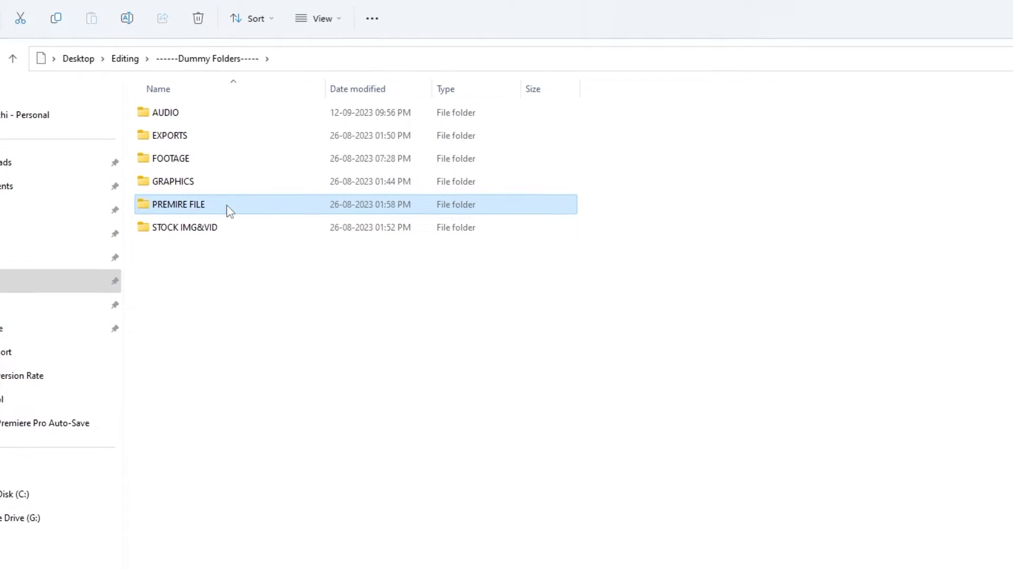
mouse_move(226, 202)
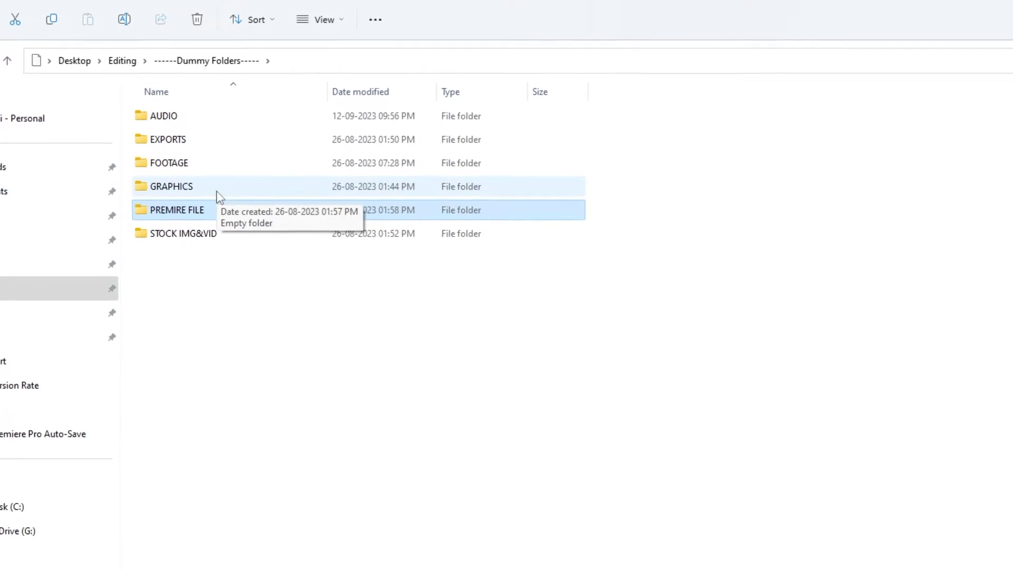
click(216, 195)
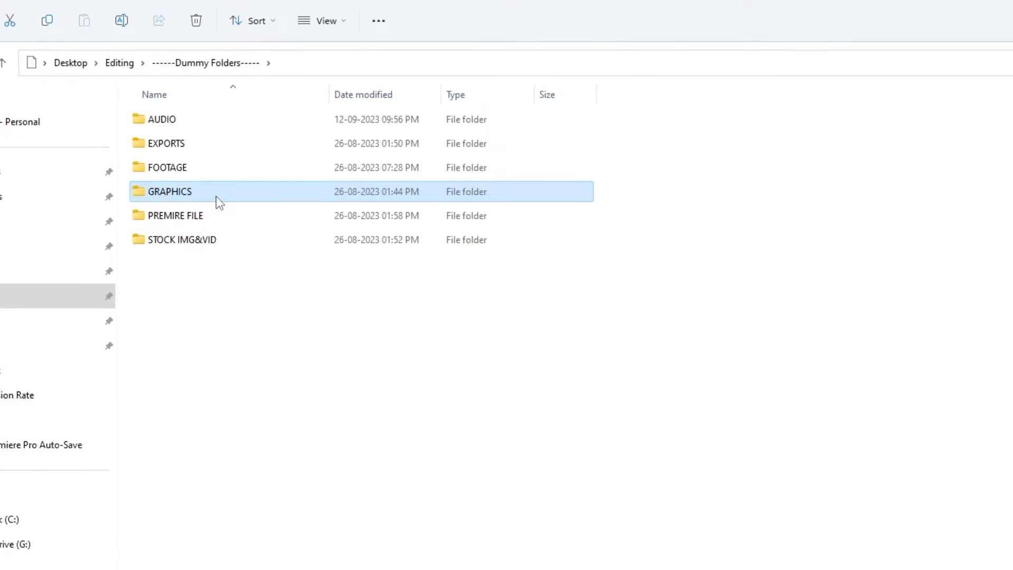
- Examine the CAM and SCREEN subfolders of the template's FOOTAGE folder, then return to the Dummy Folders level
double_click(208, 171)
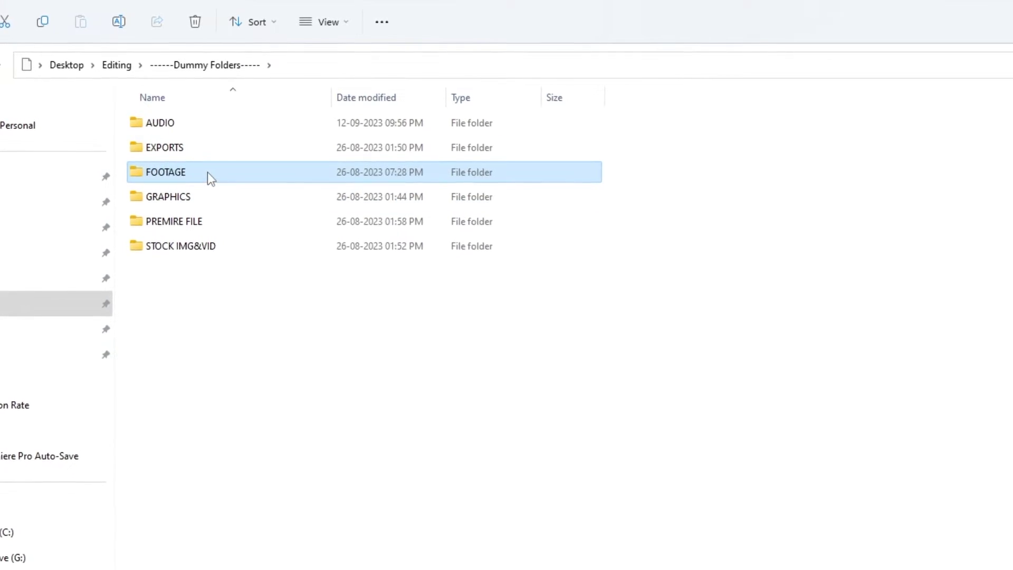
click(168, 131)
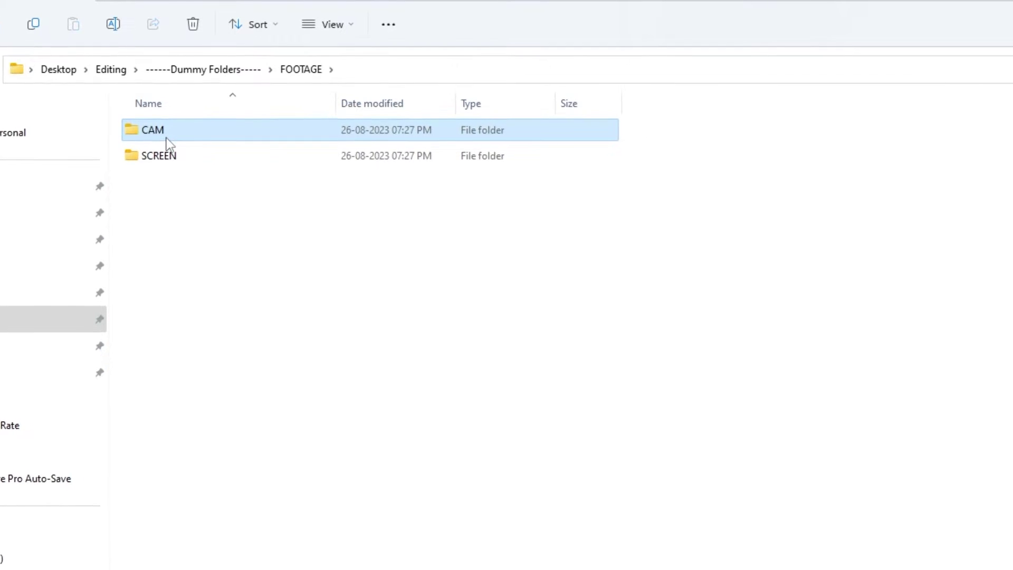
double_click(169, 140)
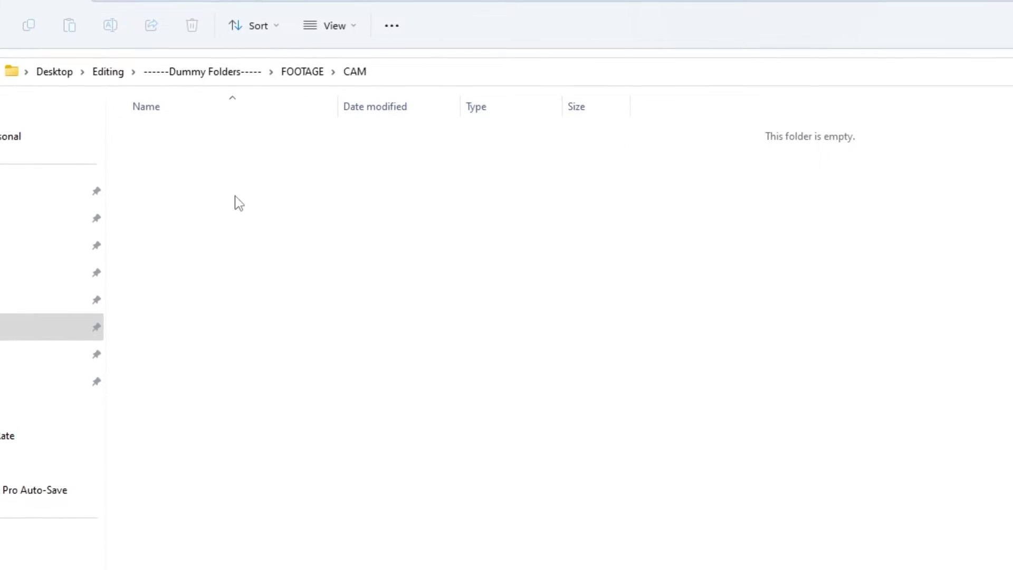
key(alt+Left)
click(217, 237)
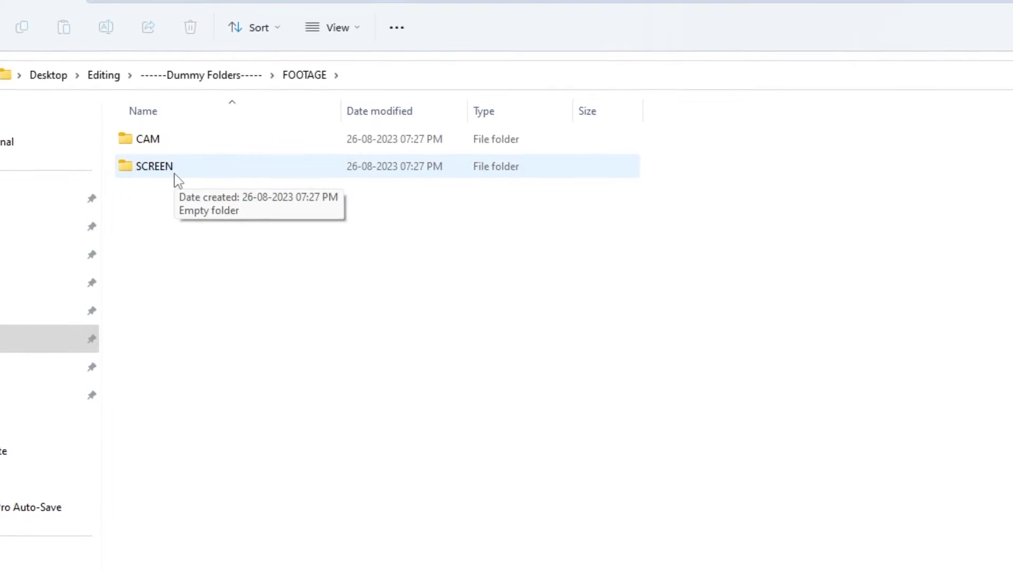
click(174, 175)
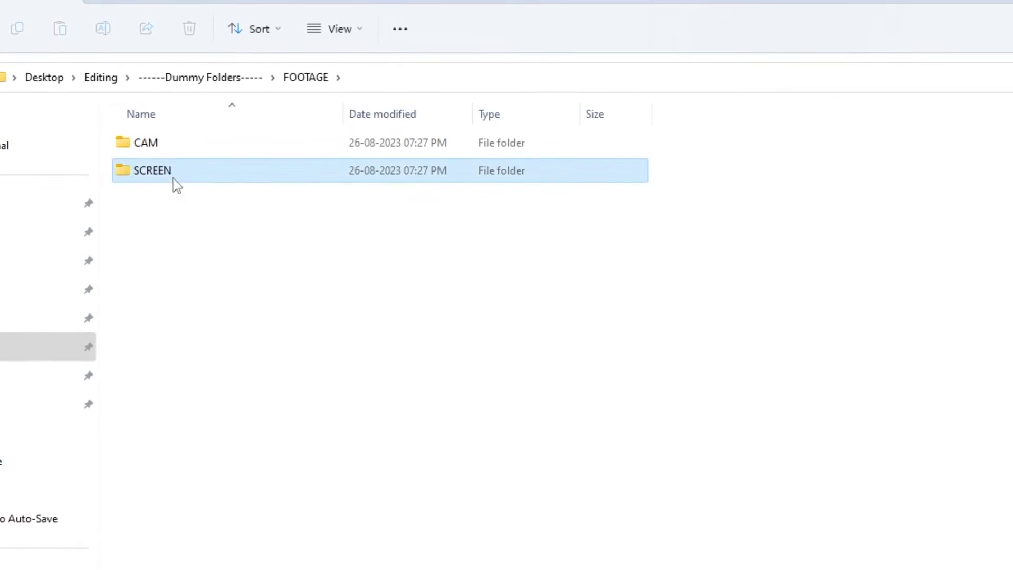
key(alt+Left)
click(197, 186)
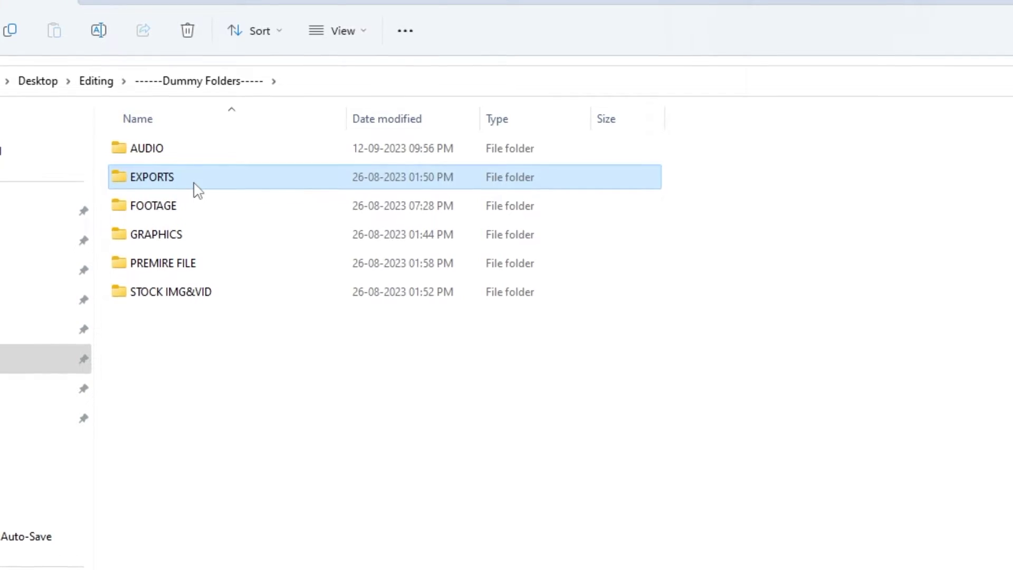
click(194, 186)
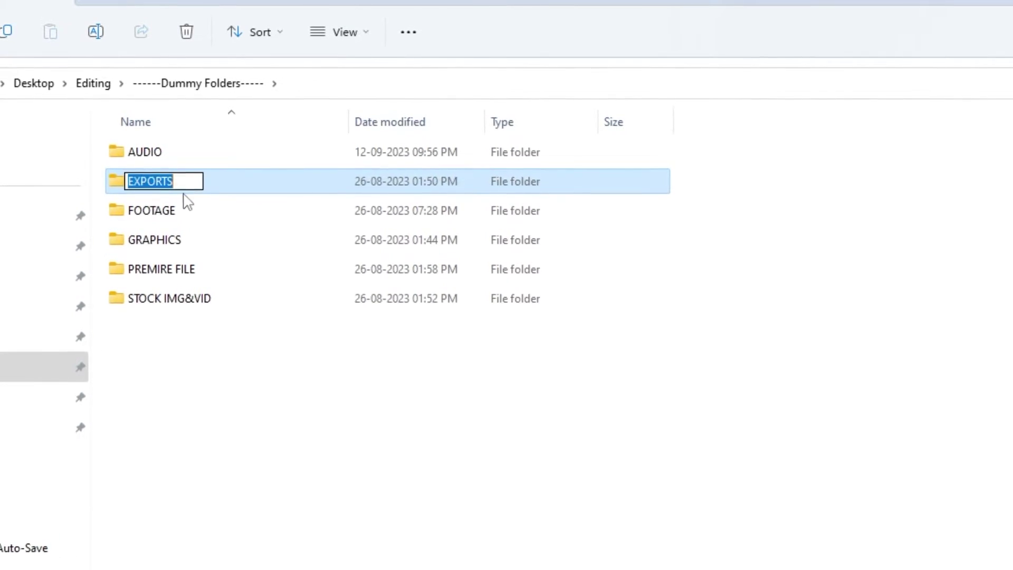
key(Escape)
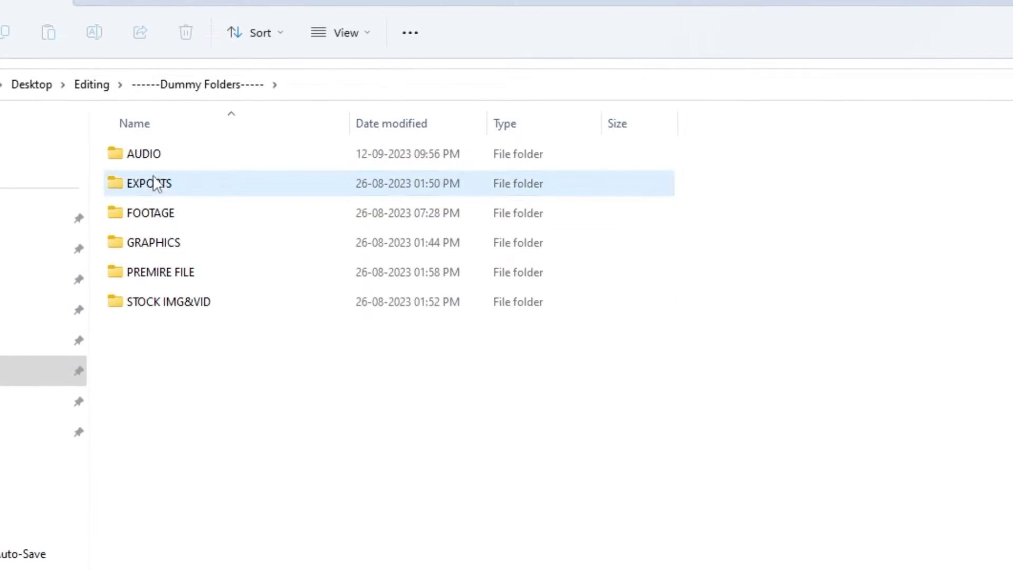
- Examine the BACKGROUND MUSIC, MIC and SFX subfolders of the template's AUDIO folder, then return to the Dummy Folders level
double_click(155, 157)
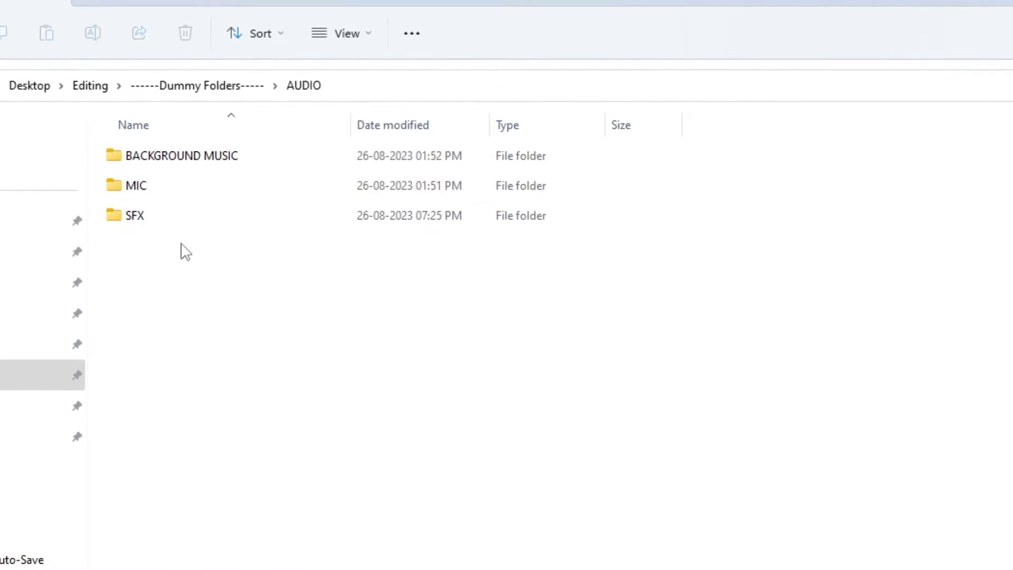
click(198, 165)
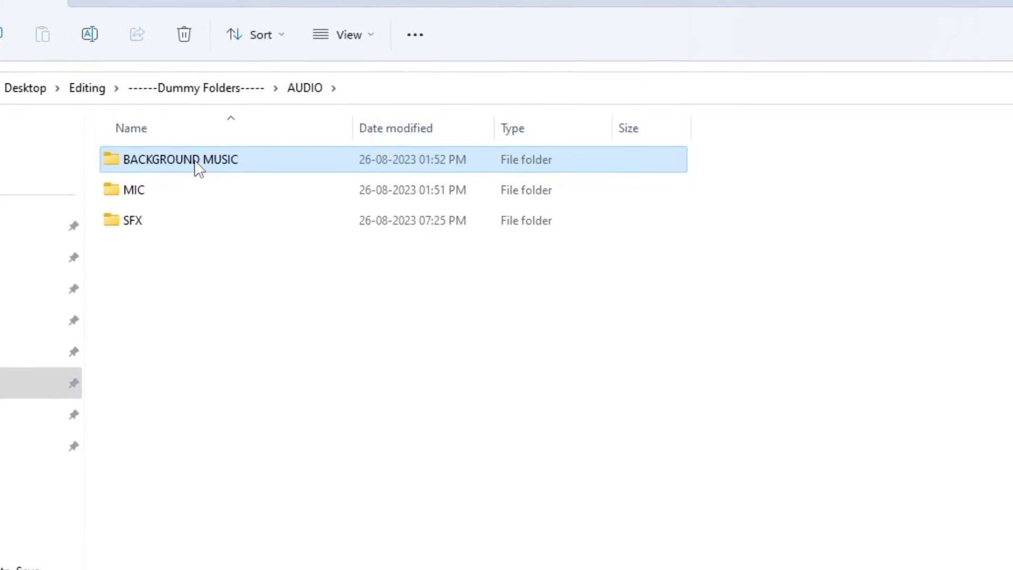
click(164, 191)
double_click(162, 194)
key(alt+Left)
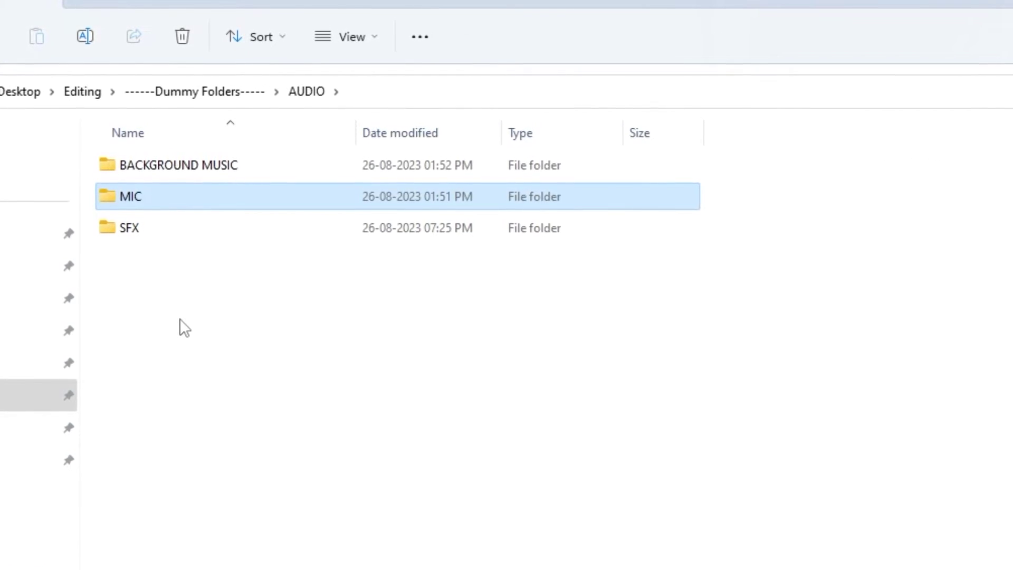
click(138, 295)
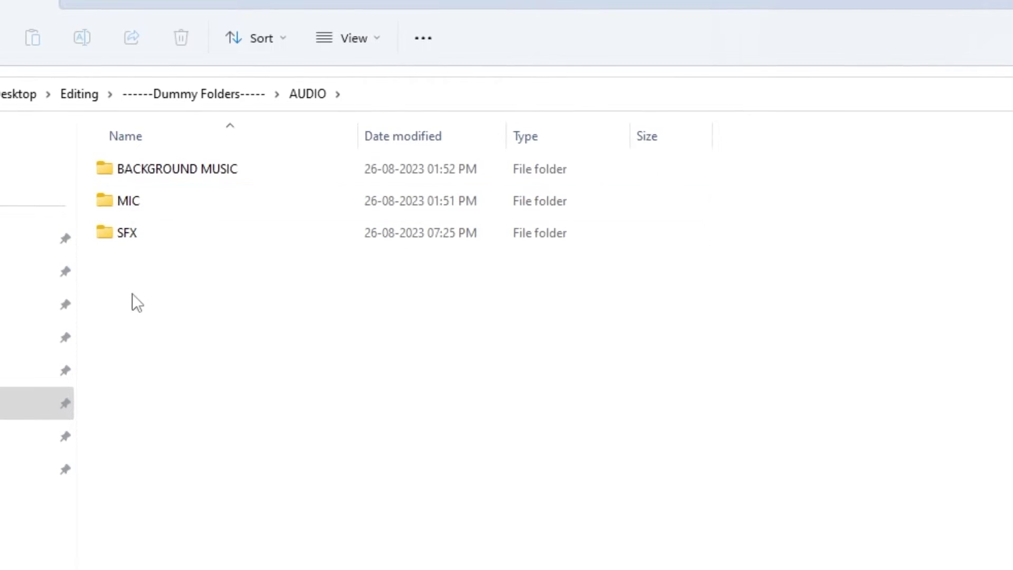
double_click(151, 242)
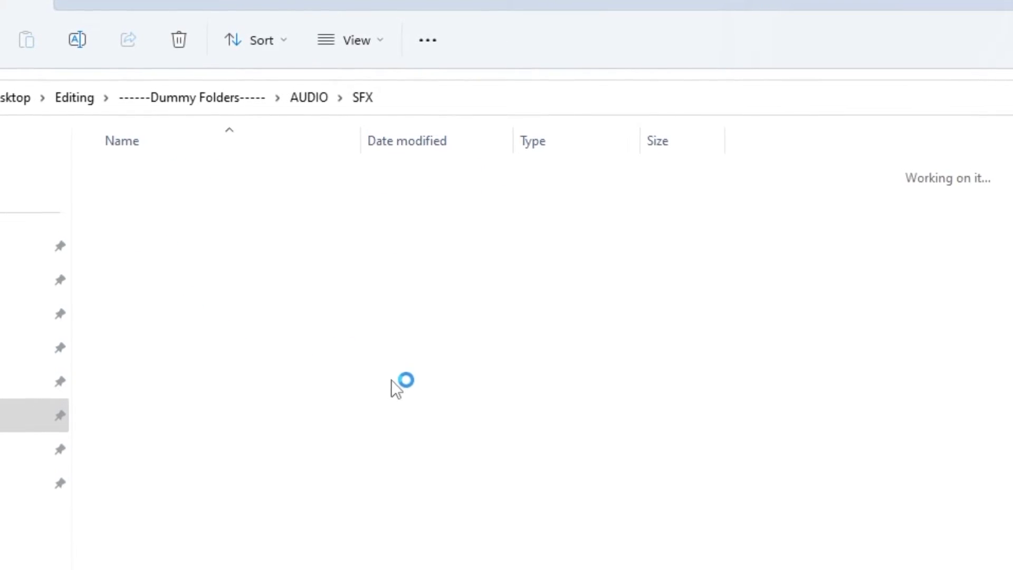
key(alt+Left)
key(alt+Left)
- Highlight all the subfolders of the Dummy Folders template together, clear the selection, and return to Editing
drag(301, 452, 266, 177)
click(361, 470)
key(alt+Left)
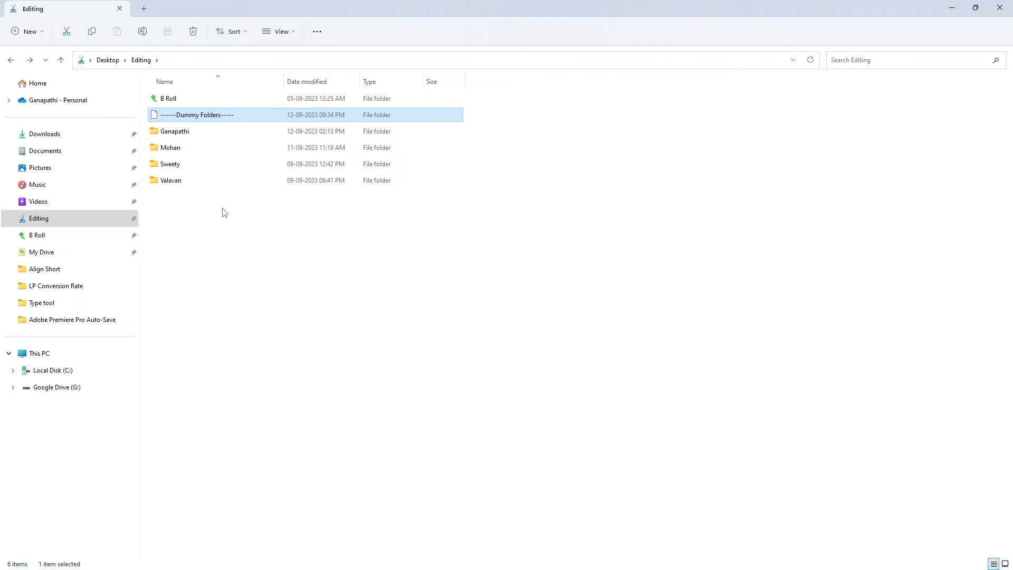
- Open the LP Conversion Rate project inside the client's folder, review its subfolders, and return to Editing
double_click(188, 148)
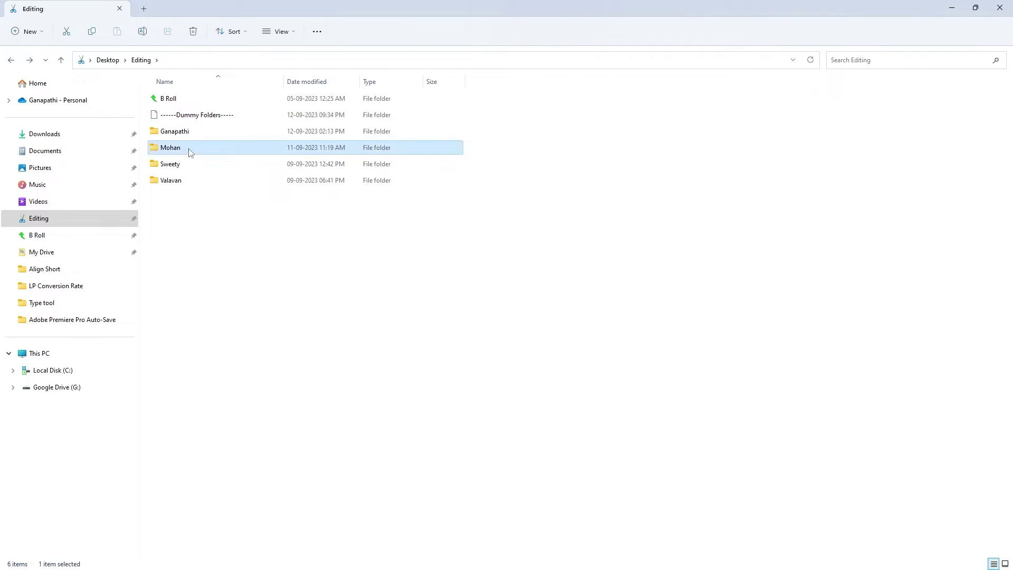
click(216, 237)
double_click(216, 238)
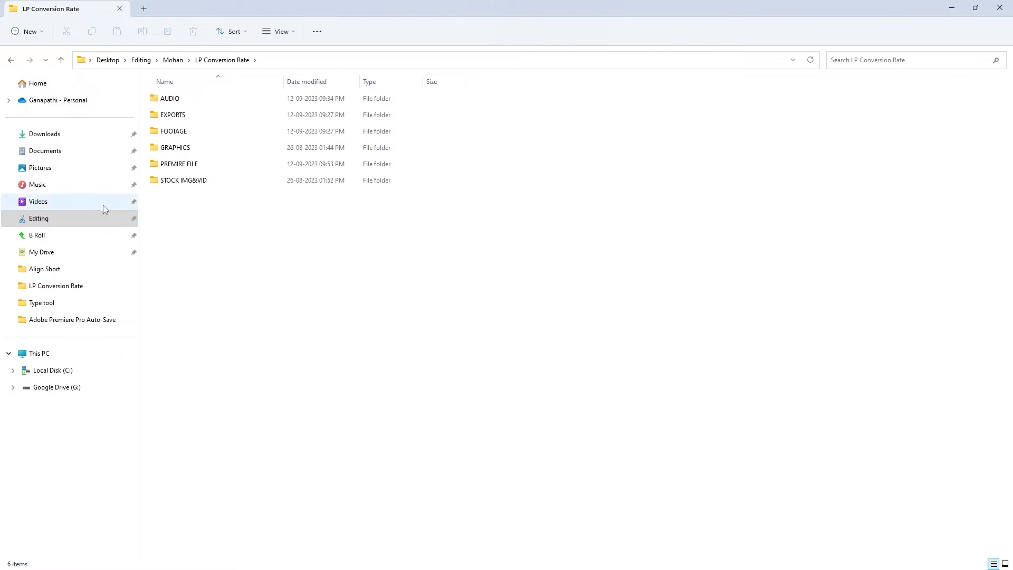
drag(245, 273, 228, 82)
click(280, 318)
key(alt+Up)
key(alt+Up)
- Open the Dummy Folders template again, highlight its subfolders for comparison, and go back to Editing
key(Up)
key(Up)
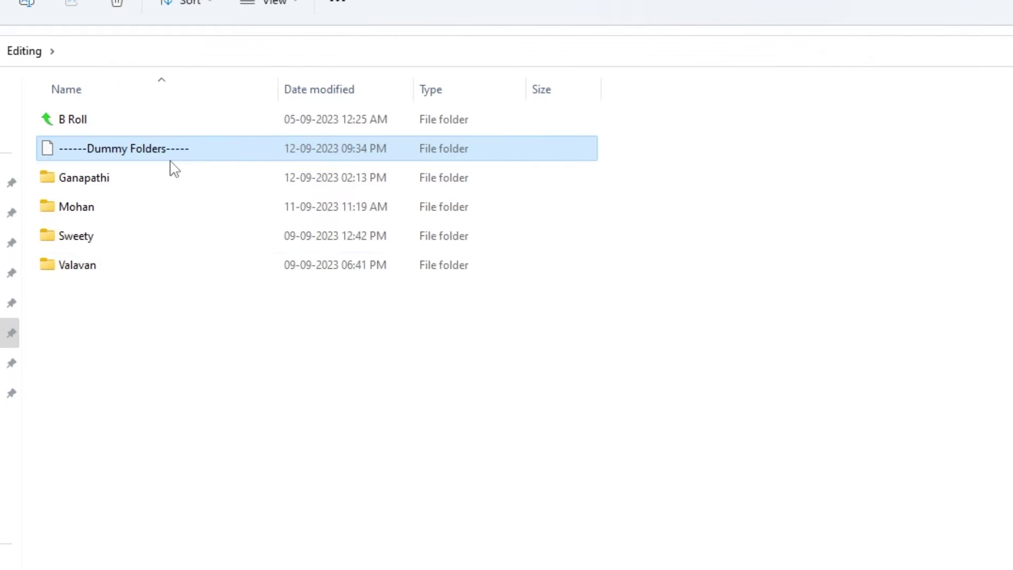
key(Return)
drag(199, 327, 199, 108)
click(245, 346)
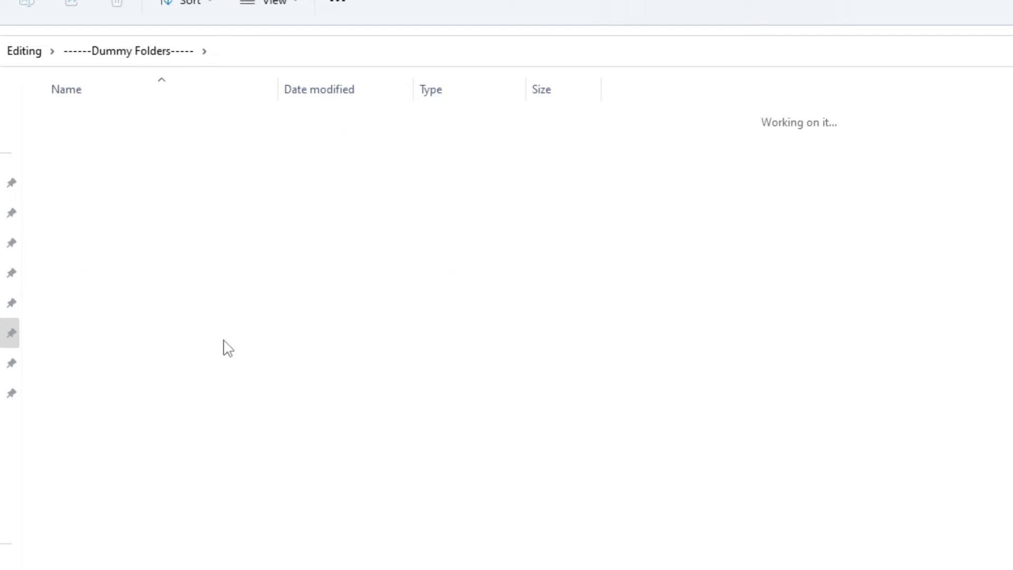
key(alt+Up)
- Reopen the client's LP Conversion Rate project folder and highlight its copied set of subfolders
double_click(112, 205)
double_click(161, 351)
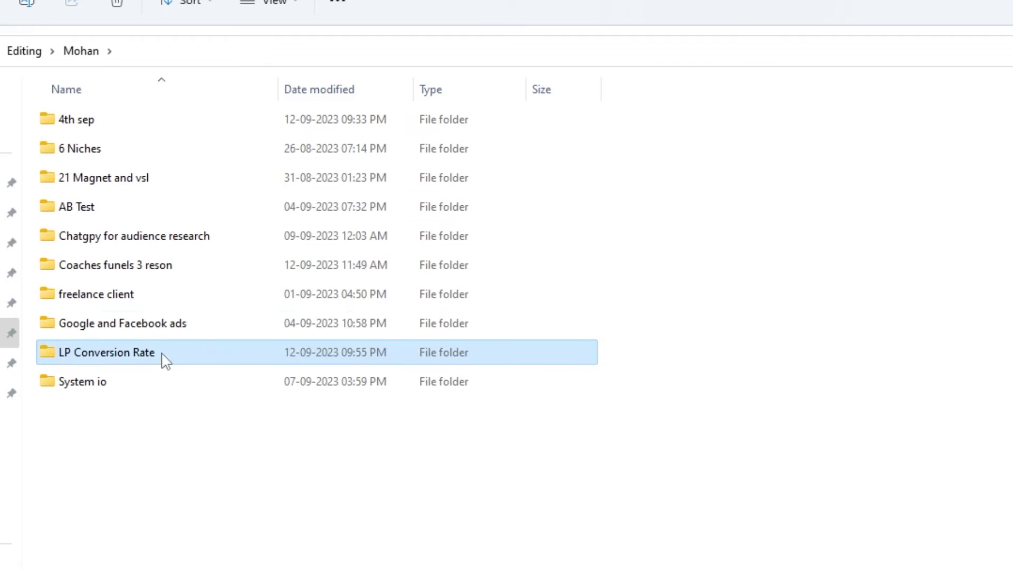
drag(339, 389, 316, 139)
click(430, 446)
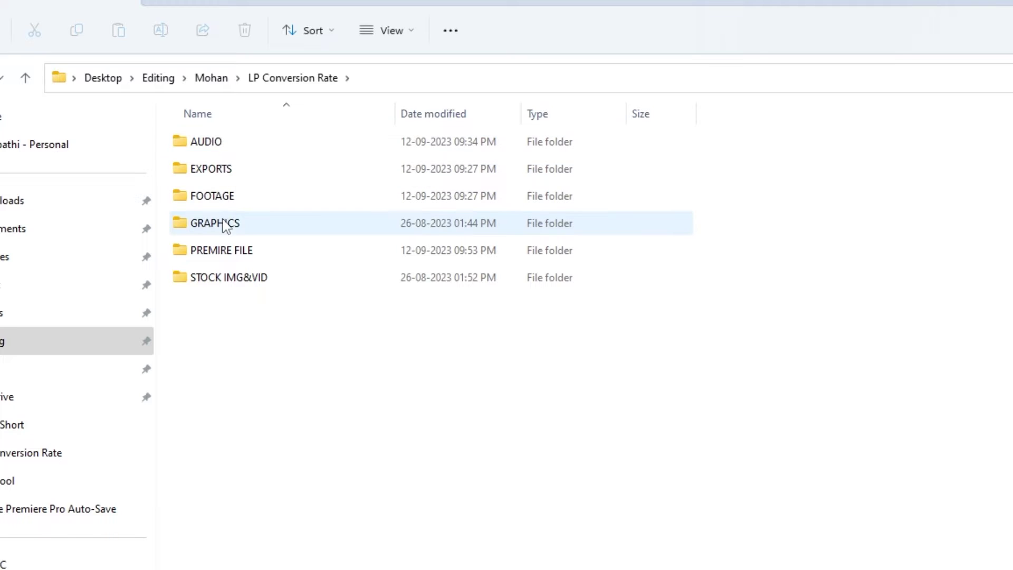
- Check the camera clip in the project's FOOTAGE CAM folder, then return to the LP Conversion Rate level
double_click(226, 199)
double_click(227, 144)
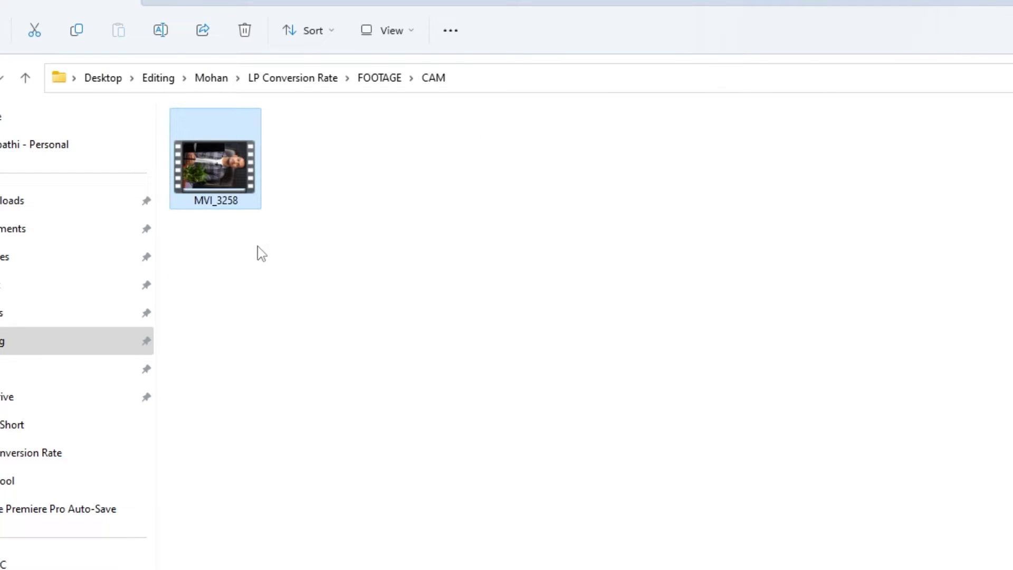
key(alt+Left)
key(alt+Left)
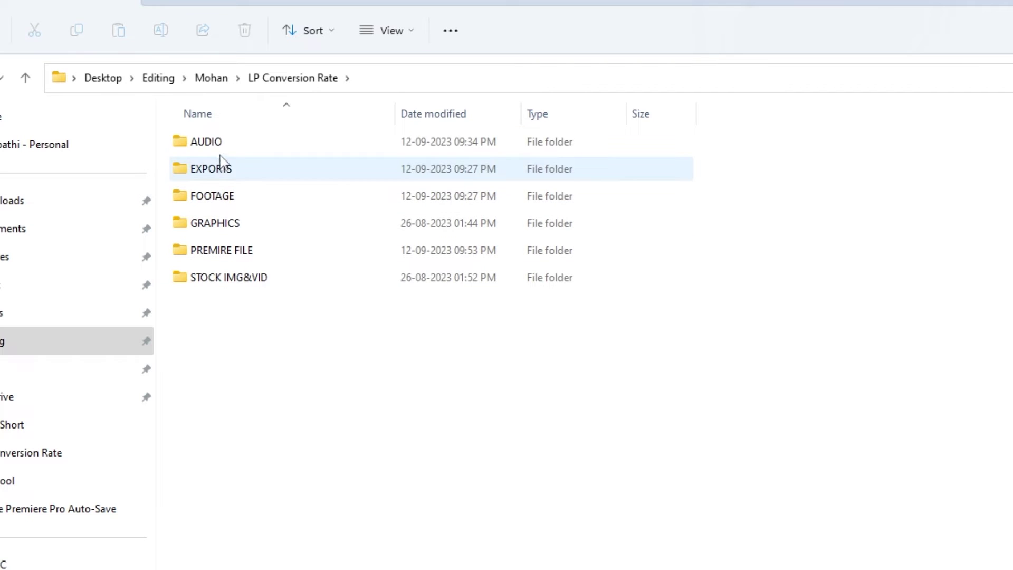
- Check the recording in the project's AUDIO MIC folder as large icons, then return to the LP Conversion Rate level
double_click(220, 144)
double_click(230, 169)
click(233, 149)
key(ctrl+shift+2)
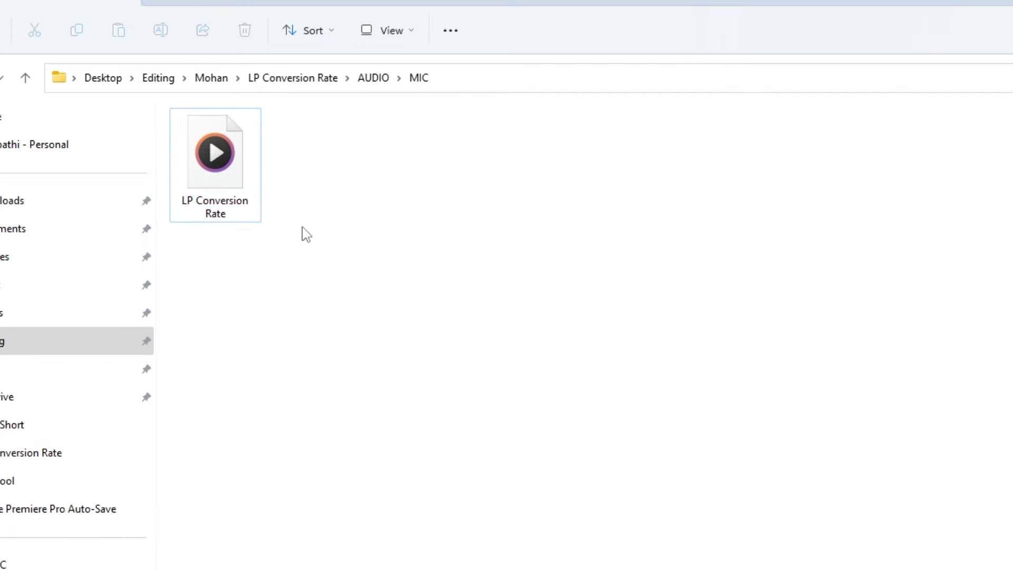
key(alt+Left)
key(alt+Left)
click(290, 386)
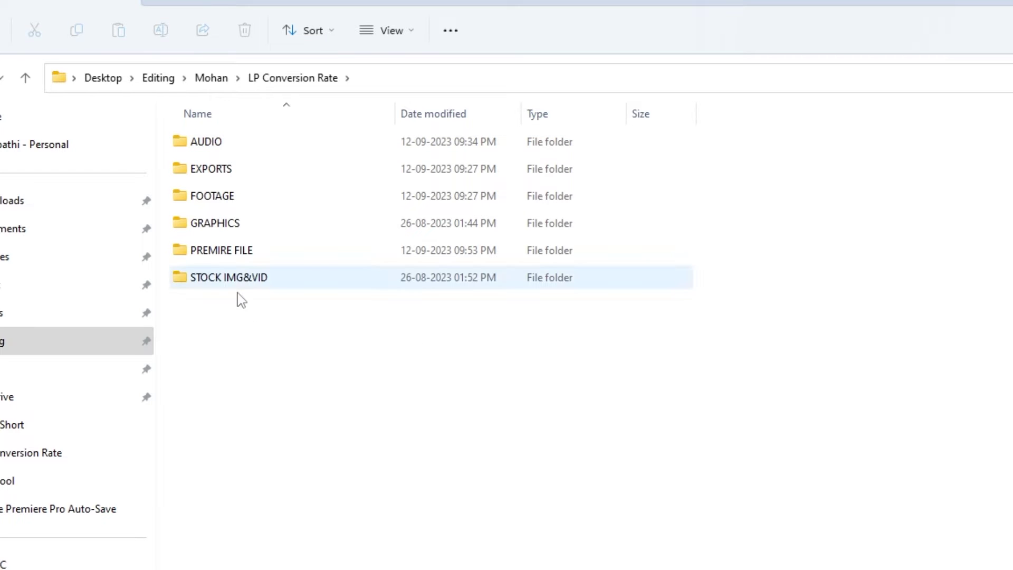
- Locate the PREMIRE FILE folder and, in Premiere Pro, create the Low Converstion Rate project stored in that folder
click(276, 252)
click(307, 299)
click(247, 253)
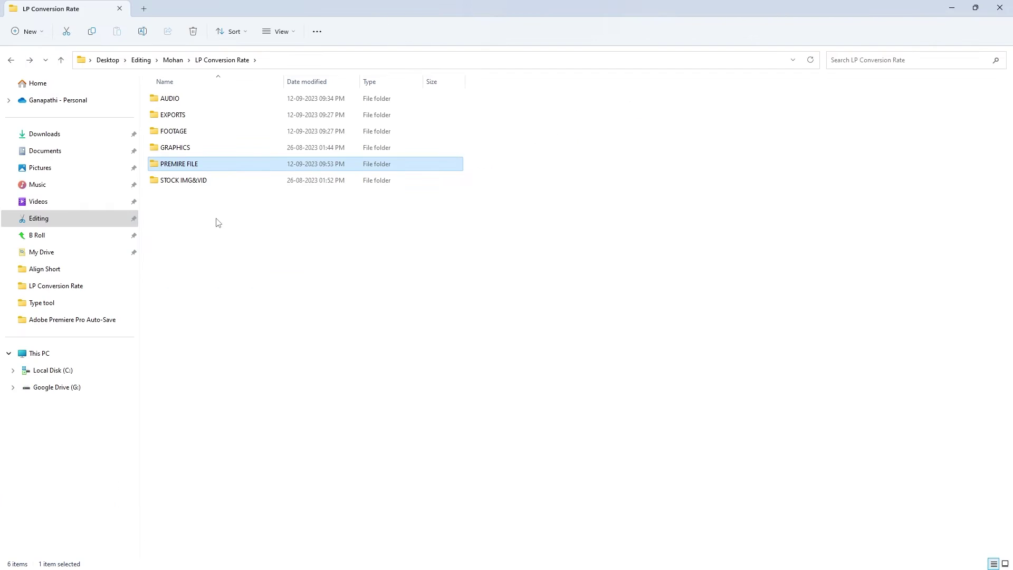
click(367, 293)
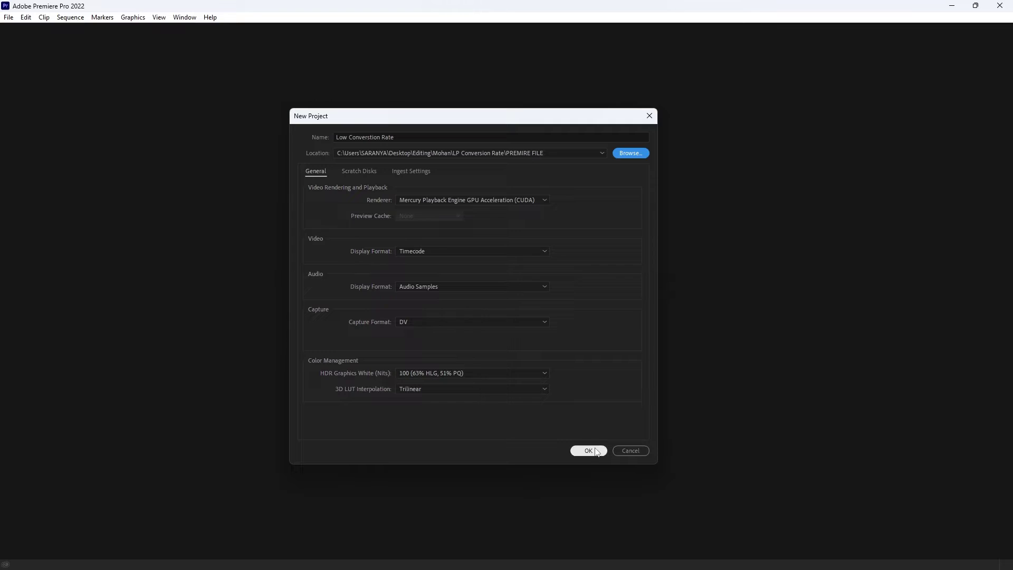
click(586, 450)
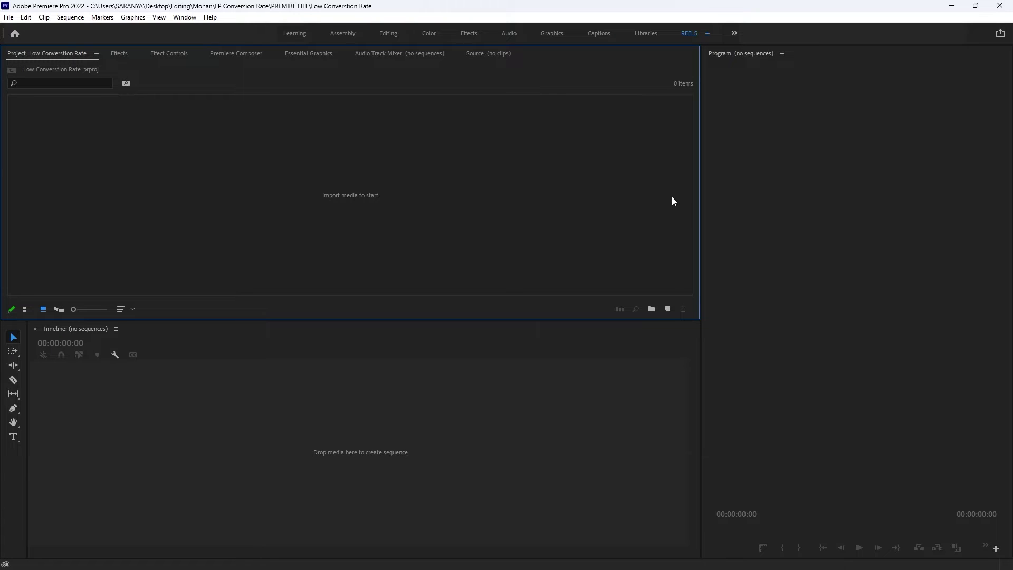
- Start a new sequence and check in its settings that the frame size is 1080 horizontal by 1920 vertical
click(668, 308)
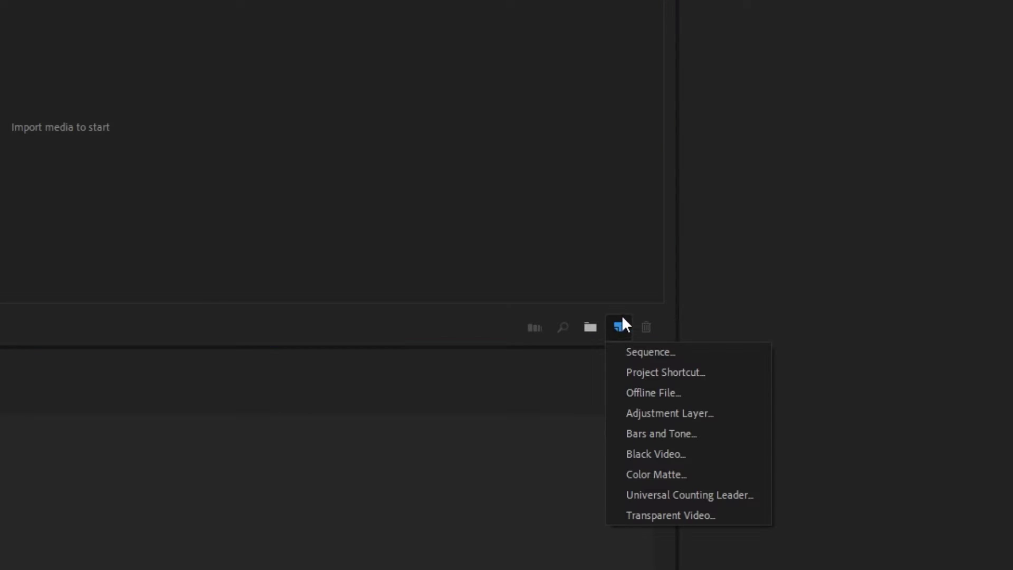
click(638, 352)
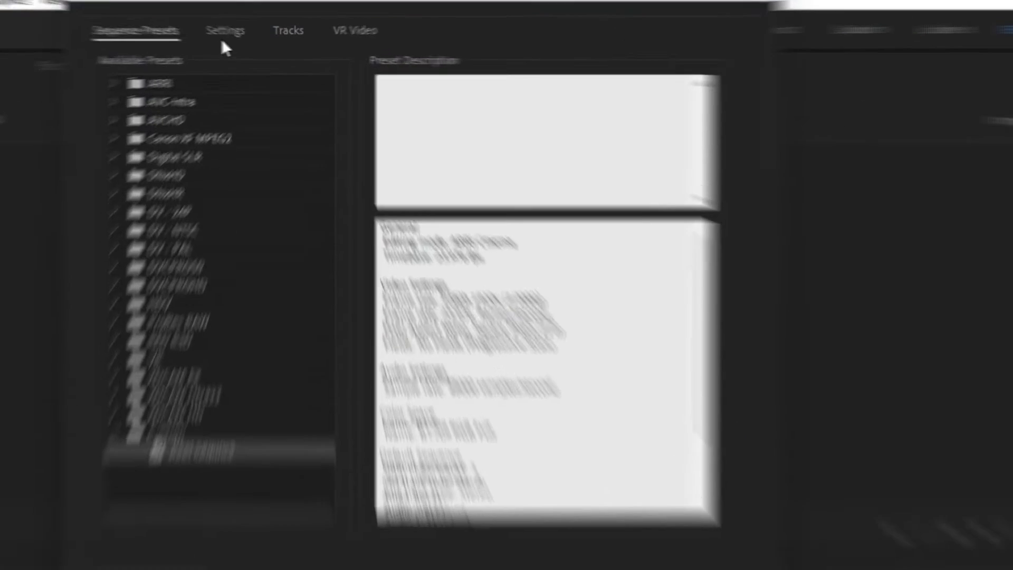
click(219, 39)
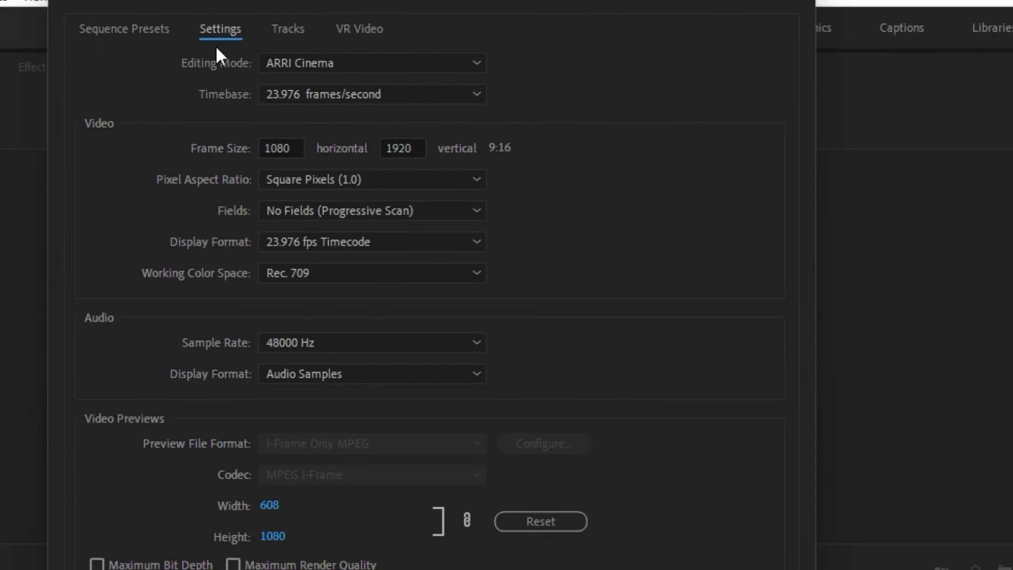
double_click(292, 148)
key(Tab)
key(shift+Tab)
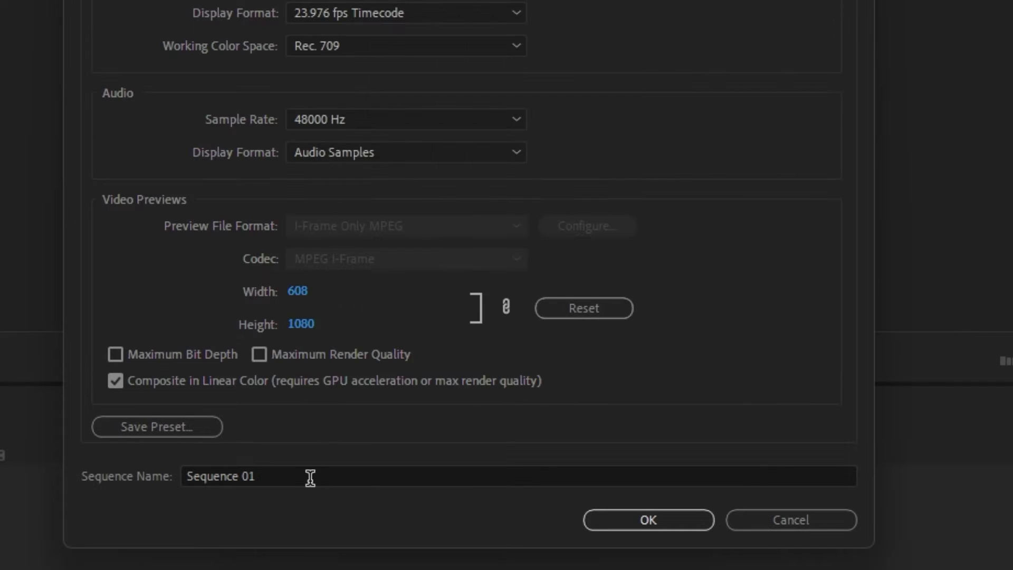
- Name the sequence Low Converstion Rate and create it, then deselect it in the project
drag(310, 473, 144, 478)
text(Low Converstion  Rate)
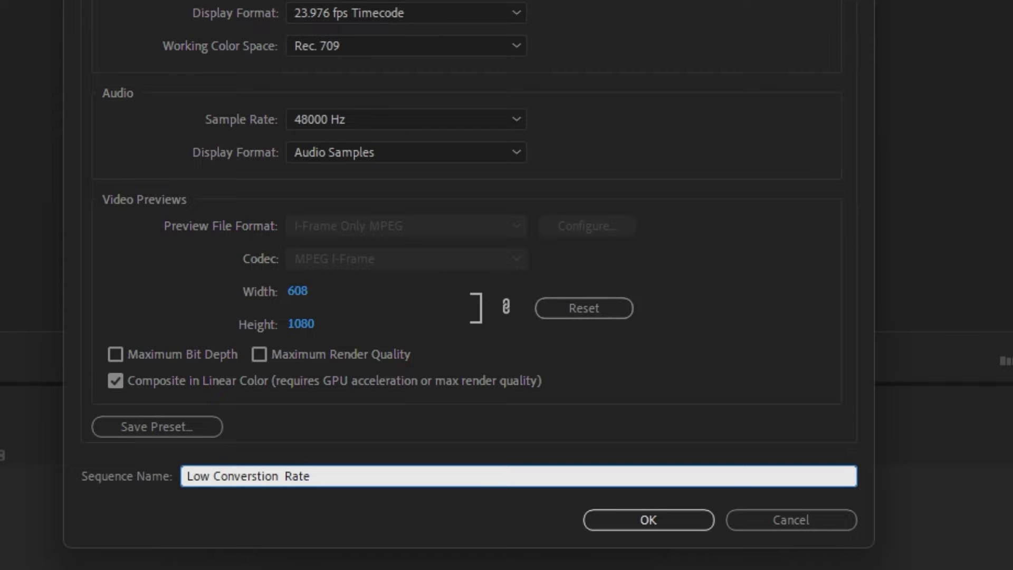
click(613, 523)
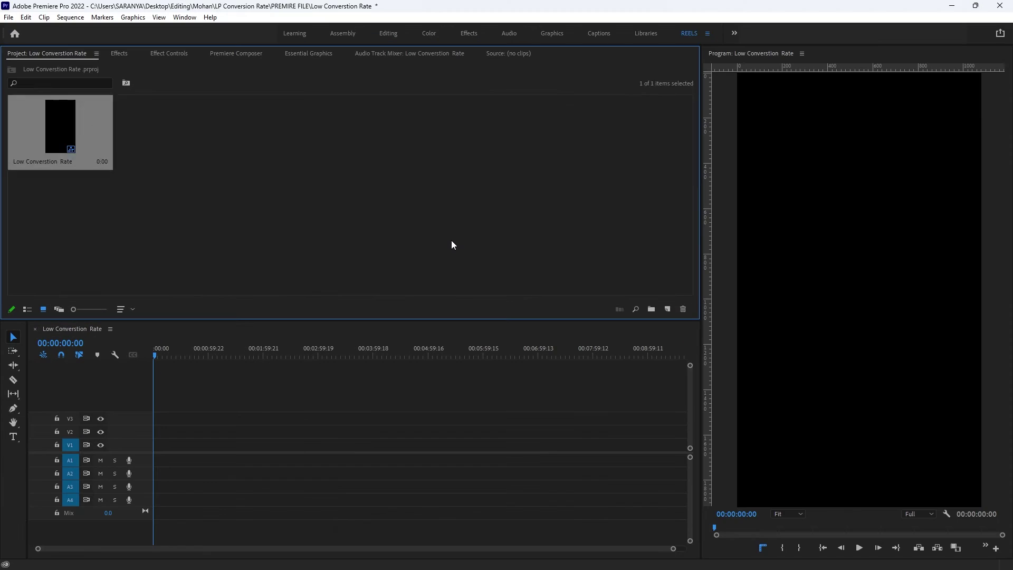
click(452, 242)
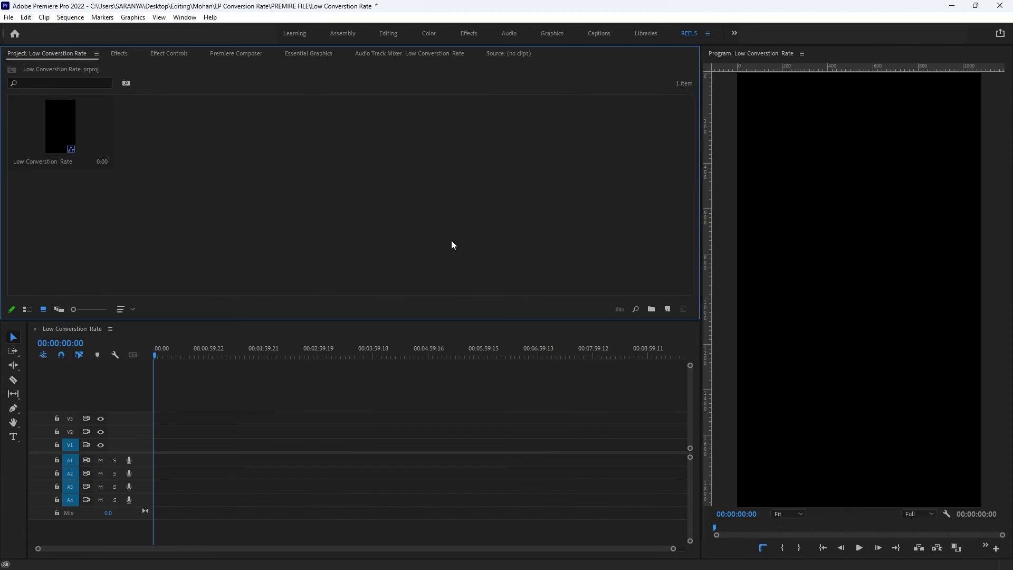
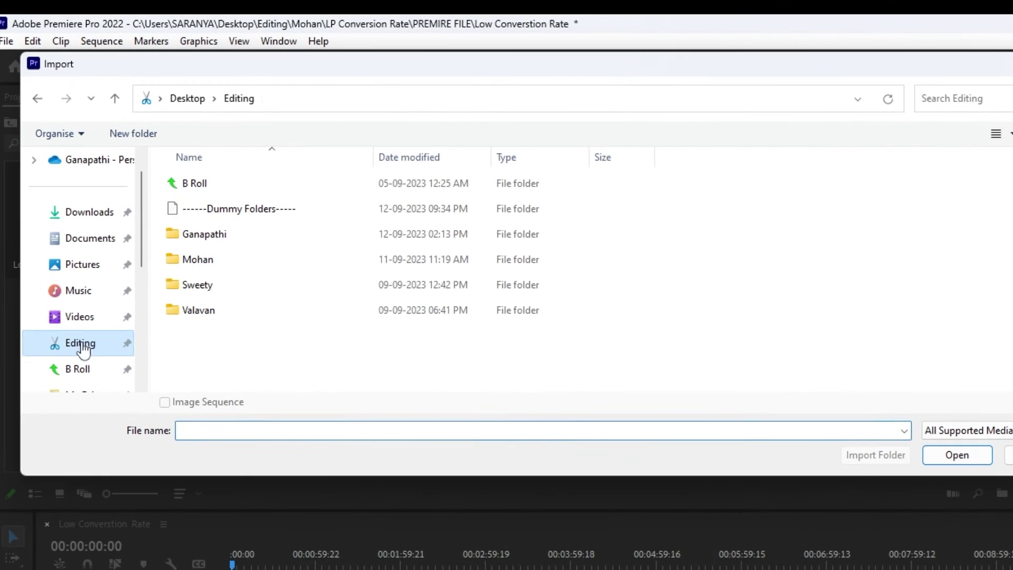
- Import MVI_3258 from the project's FOOTAGE CAM folder and place it at the start of the sequence, keeping the existing sequence settings
double_click(194, 229)
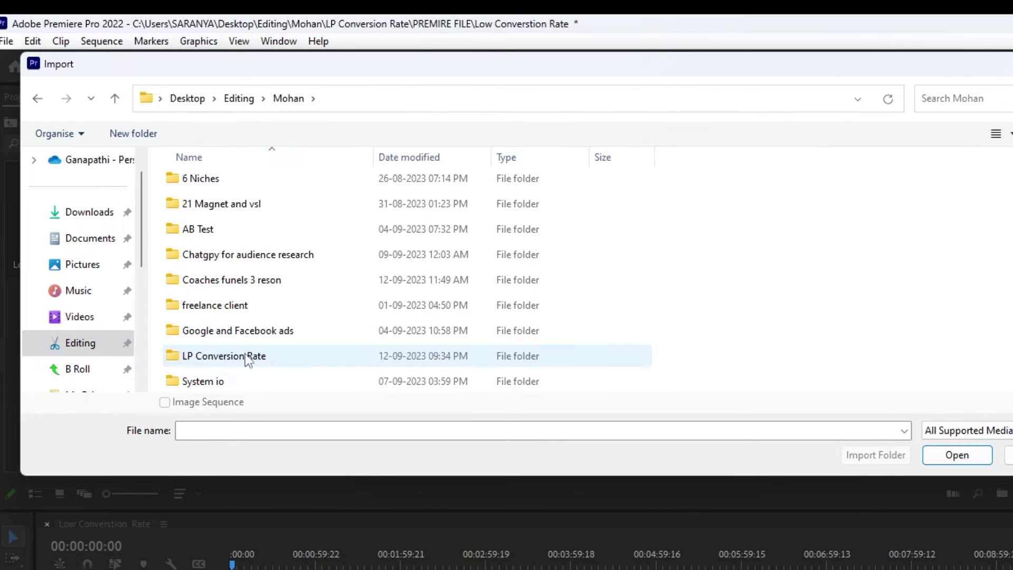
double_click(227, 357)
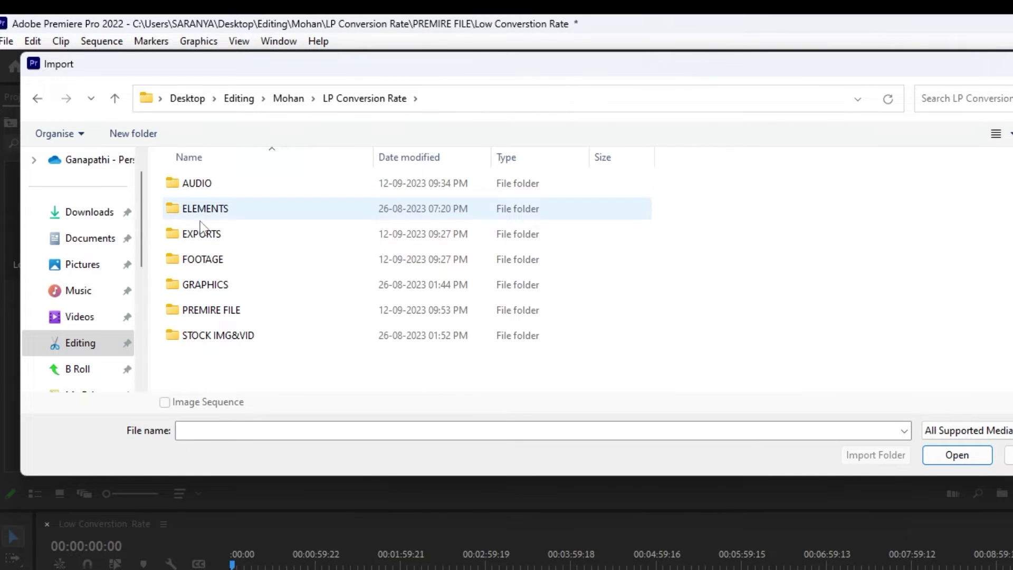
double_click(204, 261)
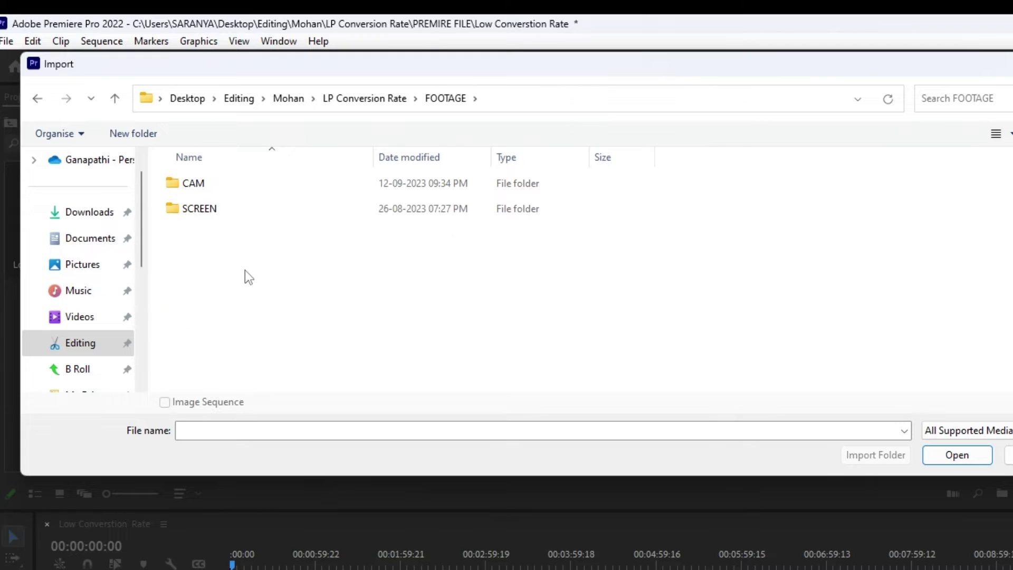
click(212, 191)
double_click(212, 191)
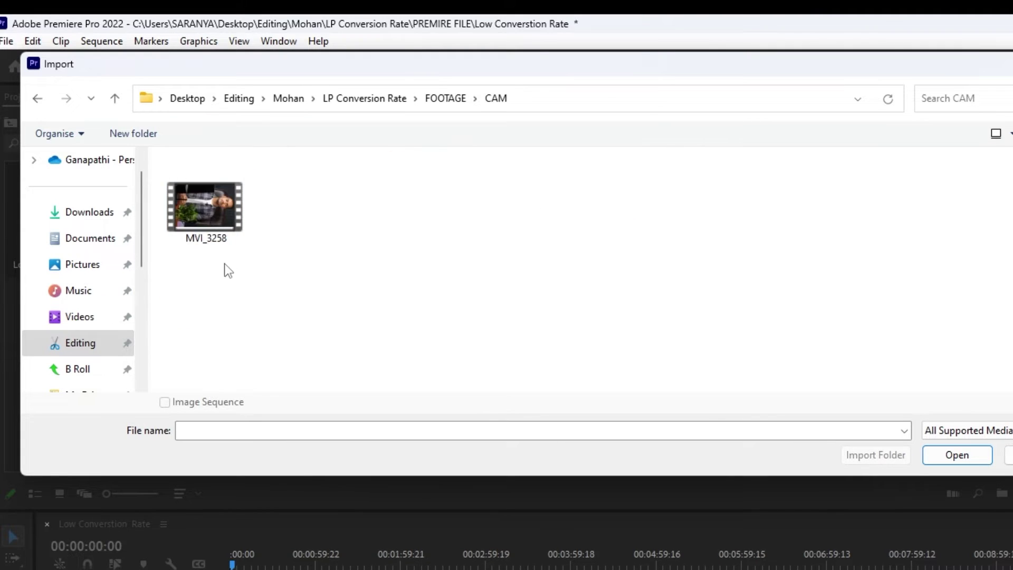
click(204, 220)
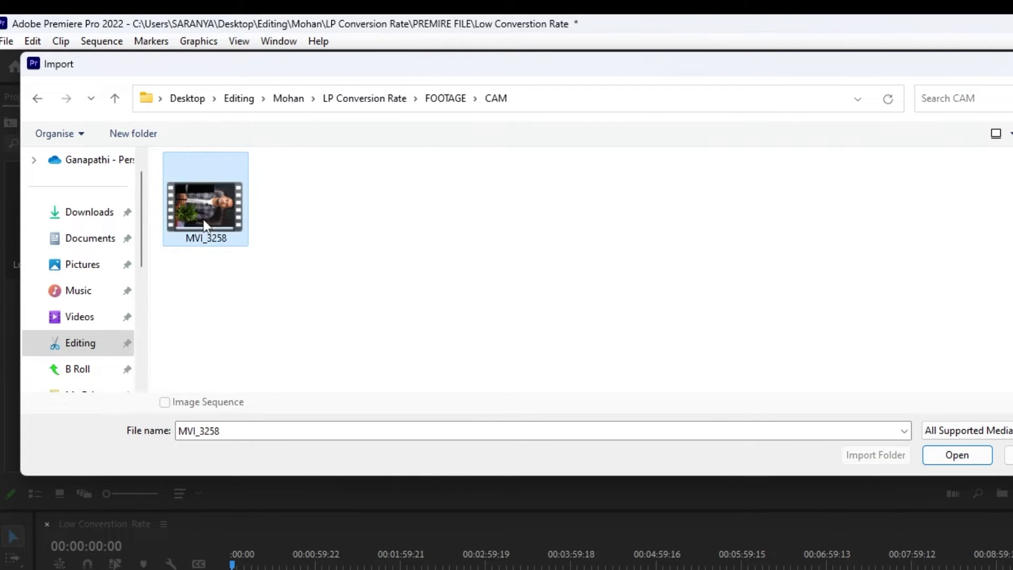
click(948, 461)
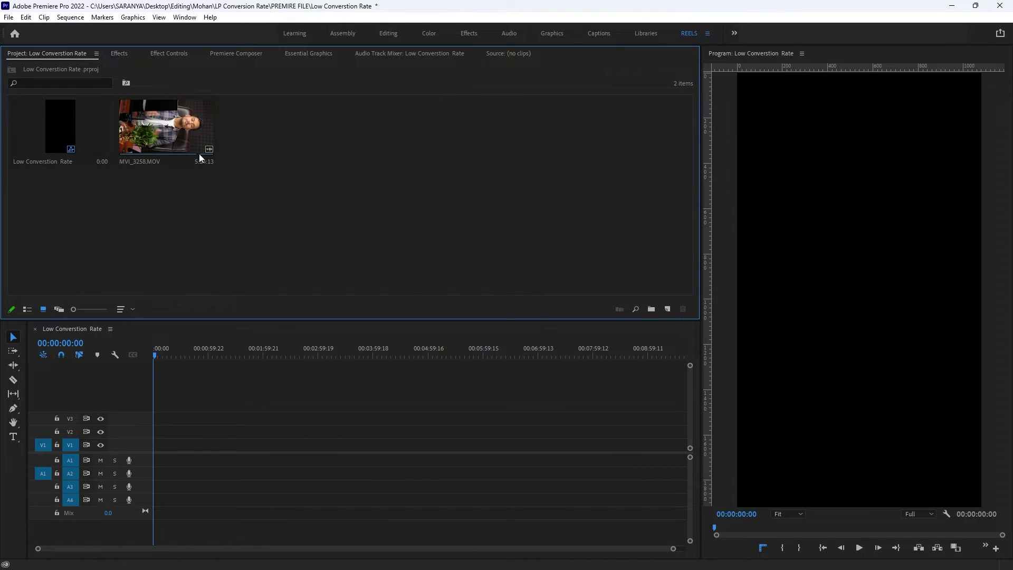
drag(174, 123, 179, 464)
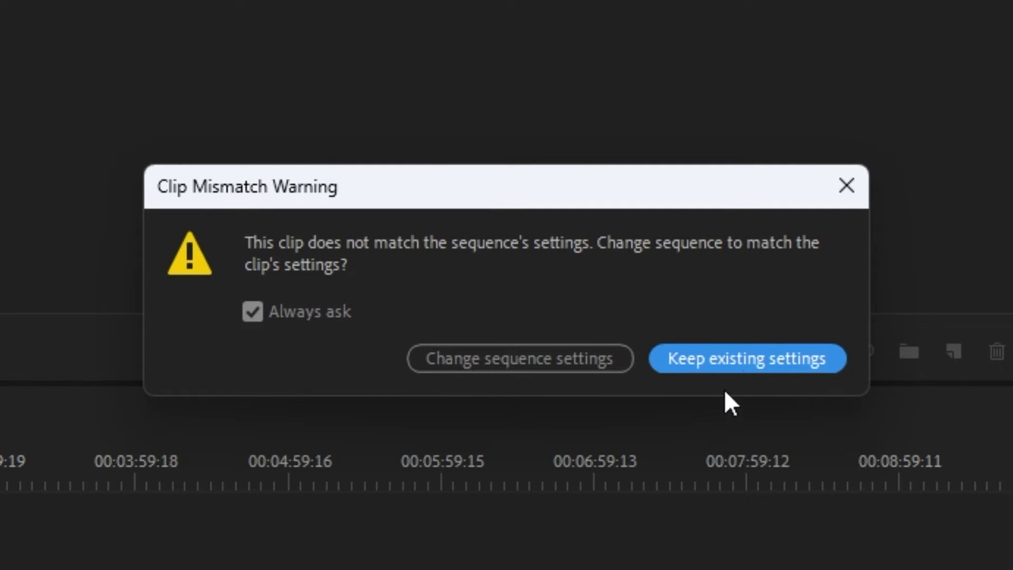
click(739, 364)
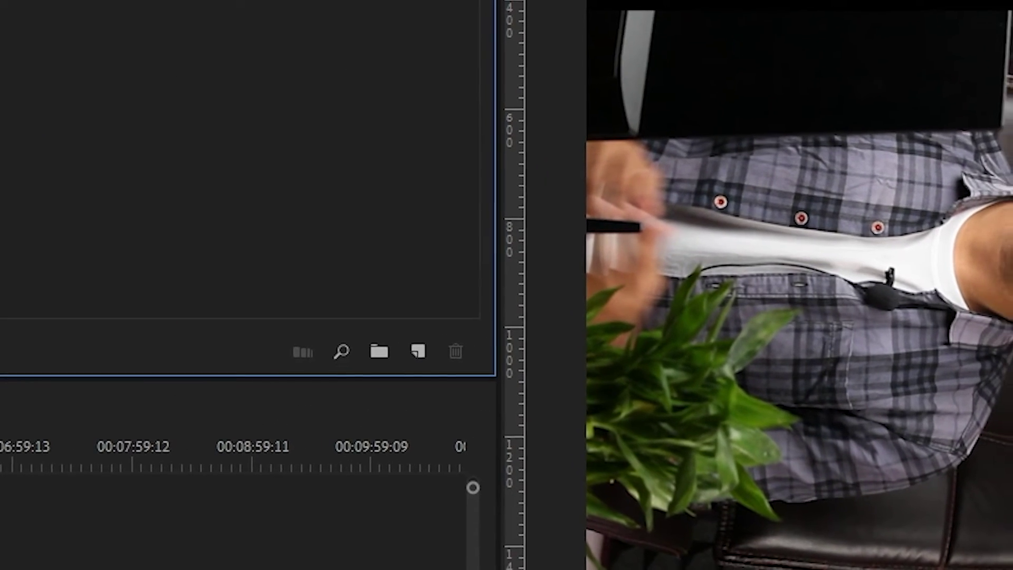
- Import the LP Conversion Rate recording from the AUDIO MIC folder and place it on track A2 at the sequence start
double_click(410, 230)
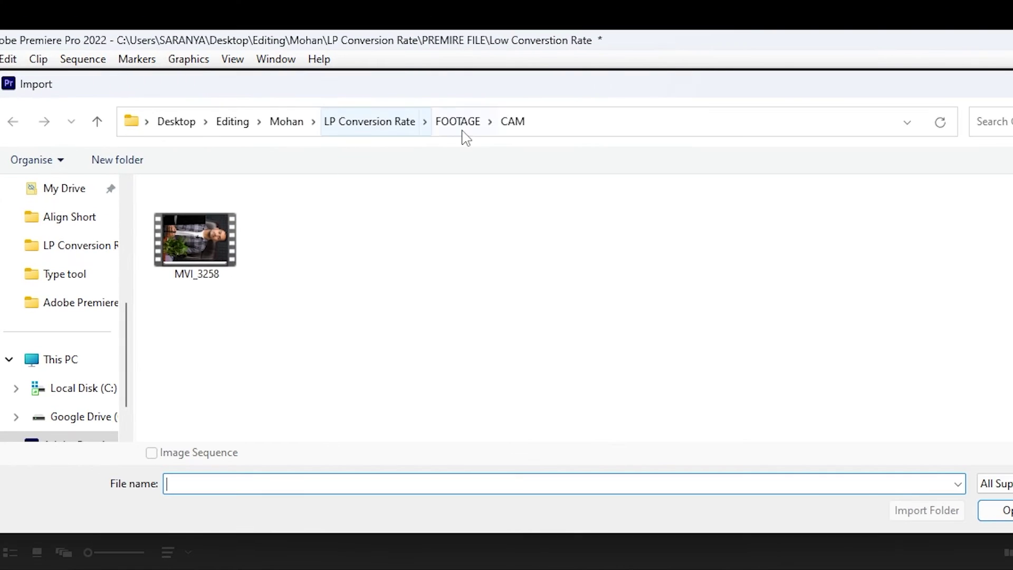
click(265, 59)
double_click(249, 216)
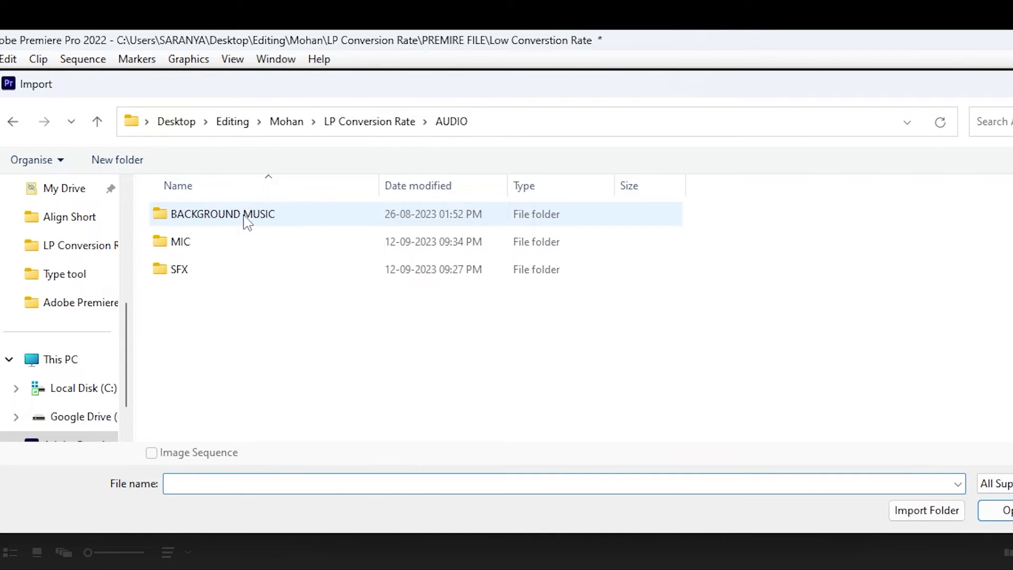
double_click(226, 244)
click(222, 213)
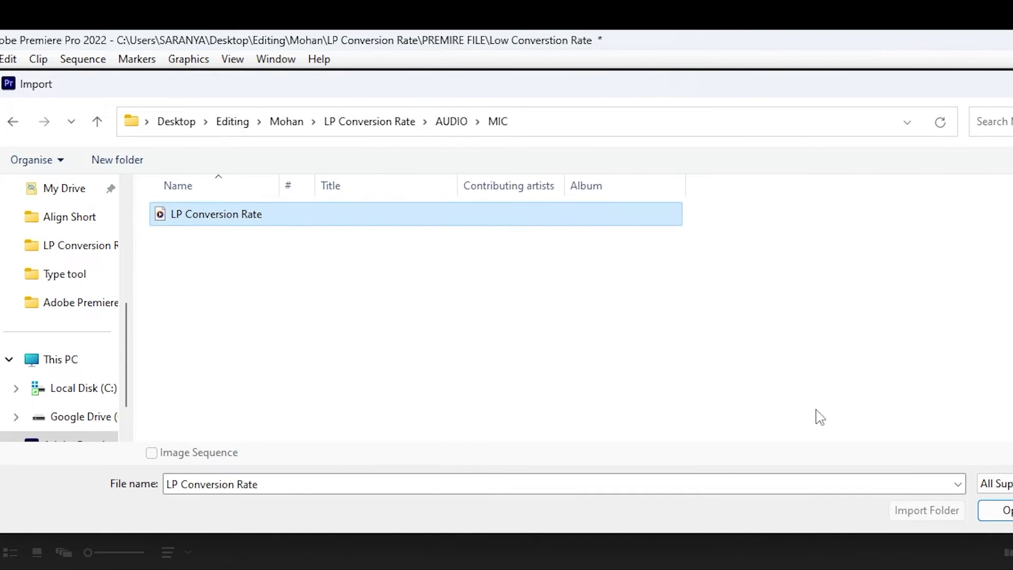
click(1004, 511)
drag(284, 154, 151, 475)
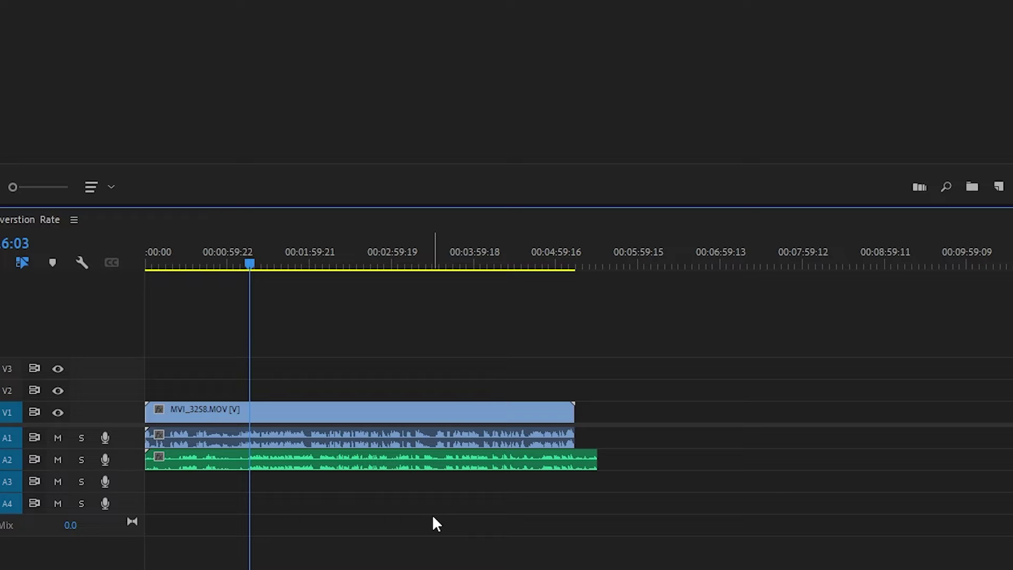
- Synchronize the MVI_3258 footage and the mic recording on the timeline by audio, using track channel 1
drag(429, 516, 403, 397)
right_click(416, 452)
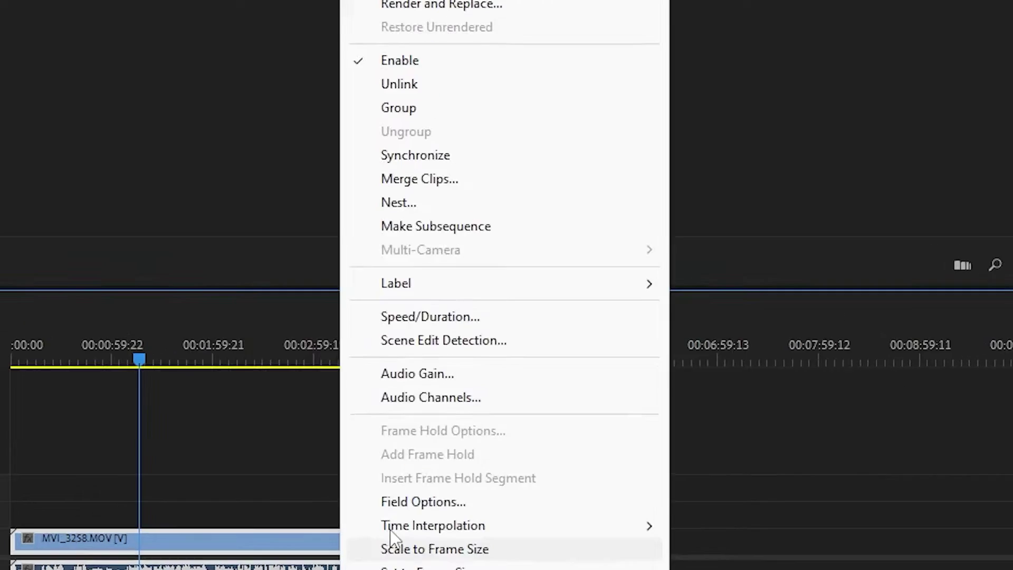
click(435, 136)
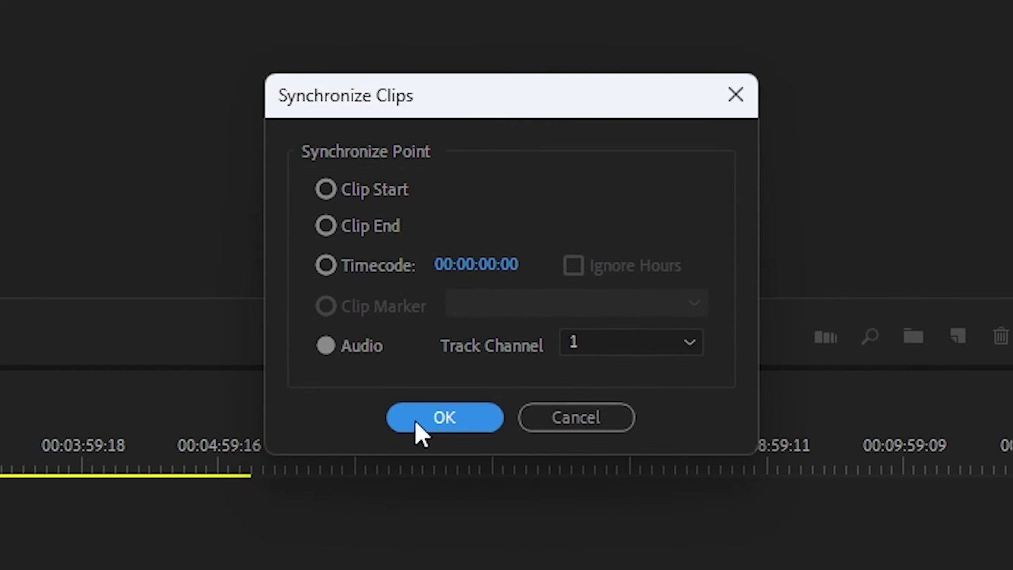
click(417, 421)
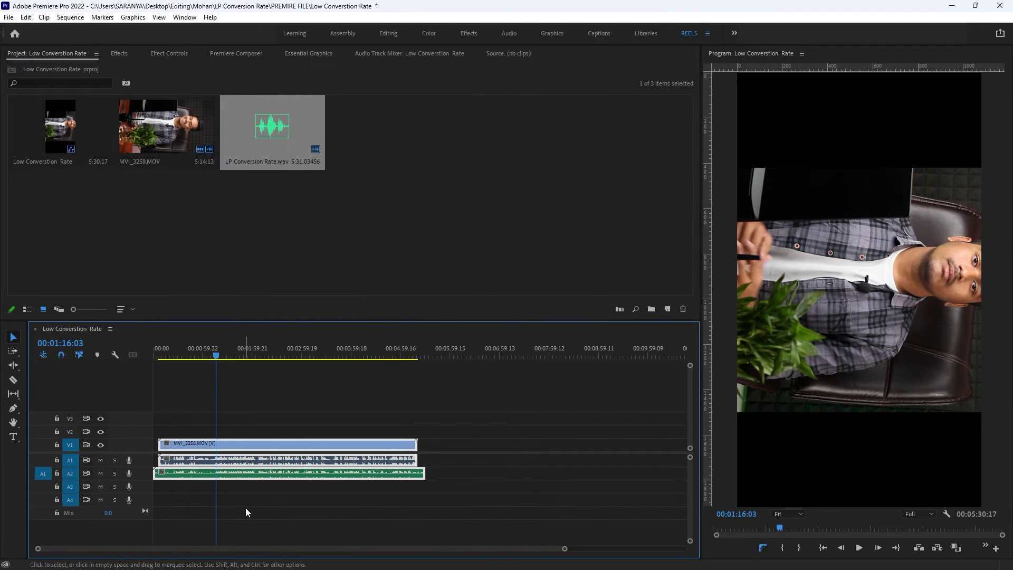
click(241, 504)
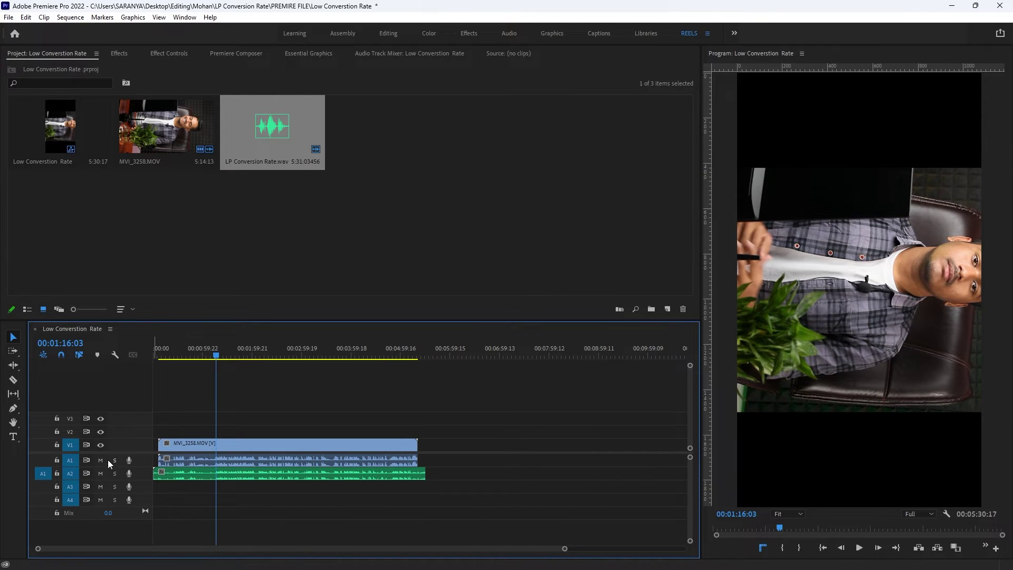
- Play back the synchronized clips, mute the camera audio on track A1 and check playback with only the mic recording
key(space)
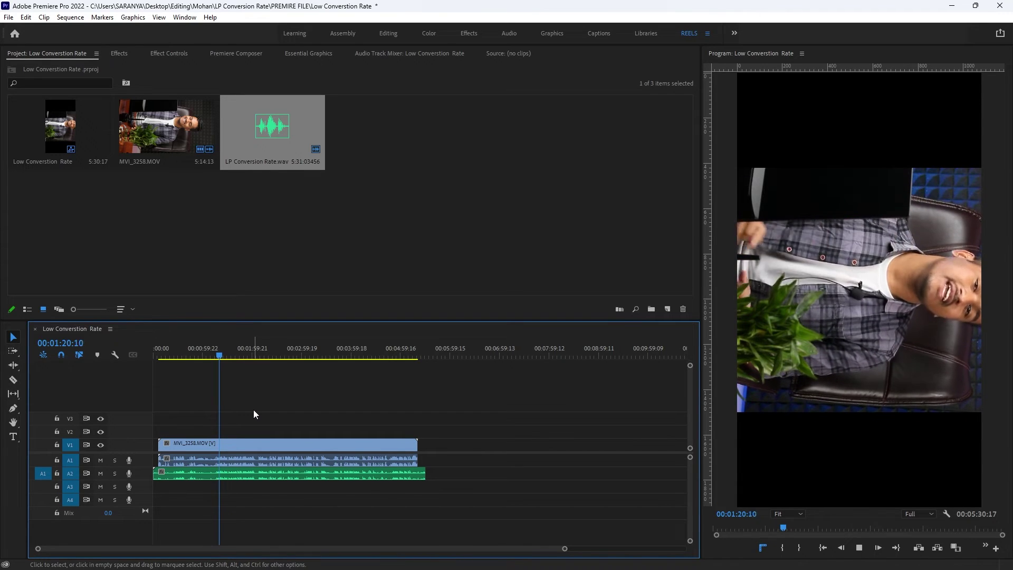
key(space)
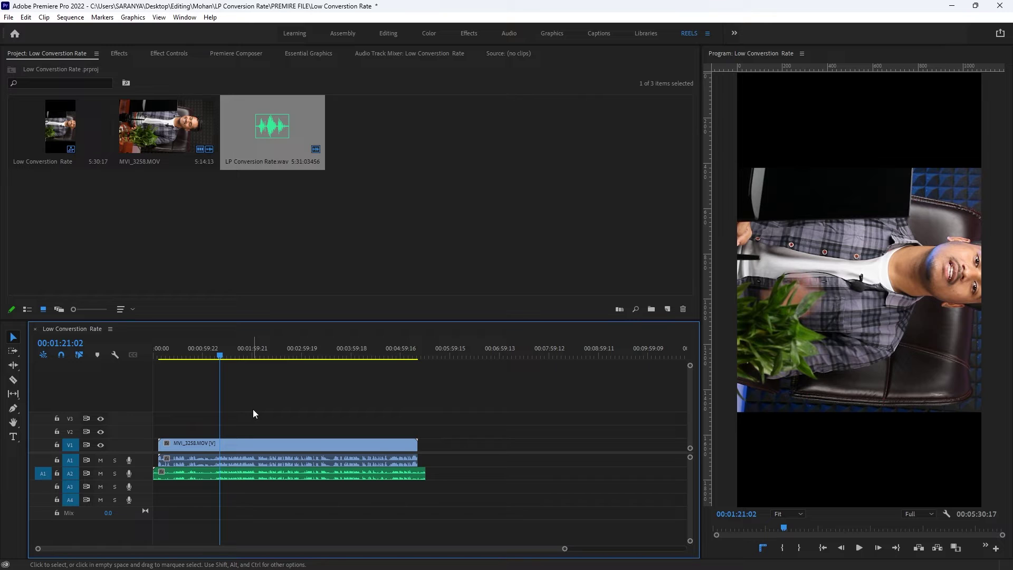
click(242, 471)
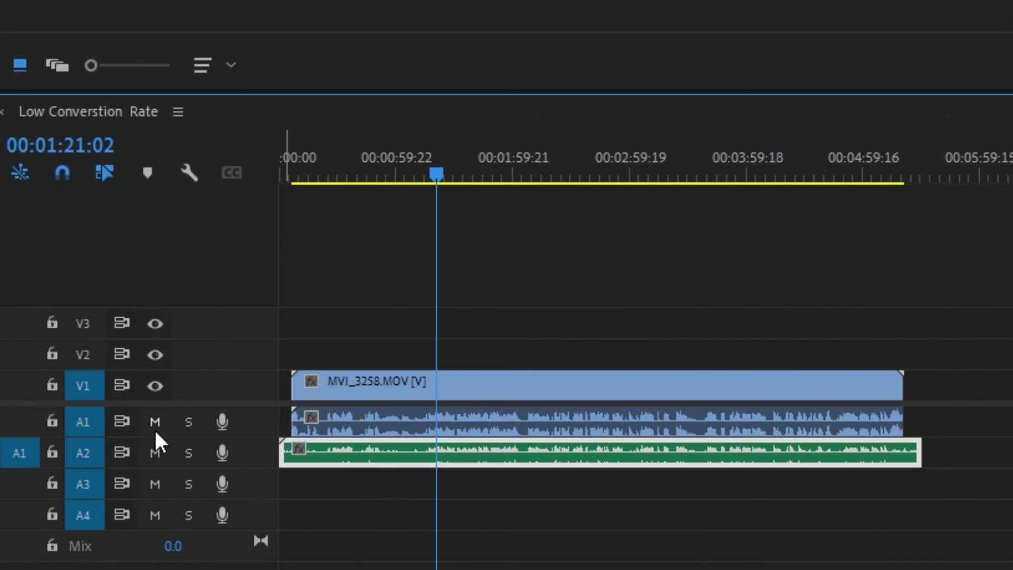
click(155, 423)
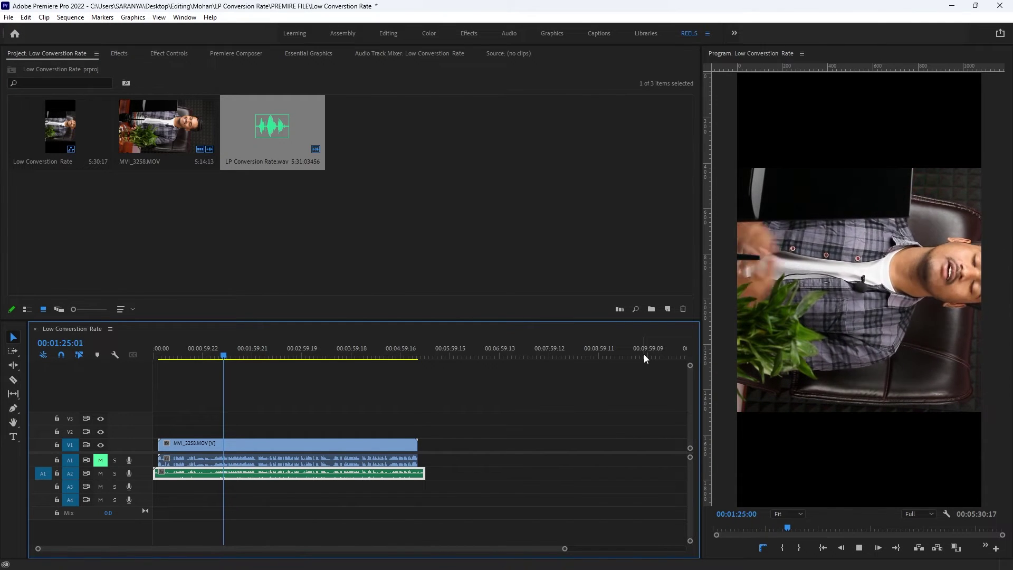
key(space)
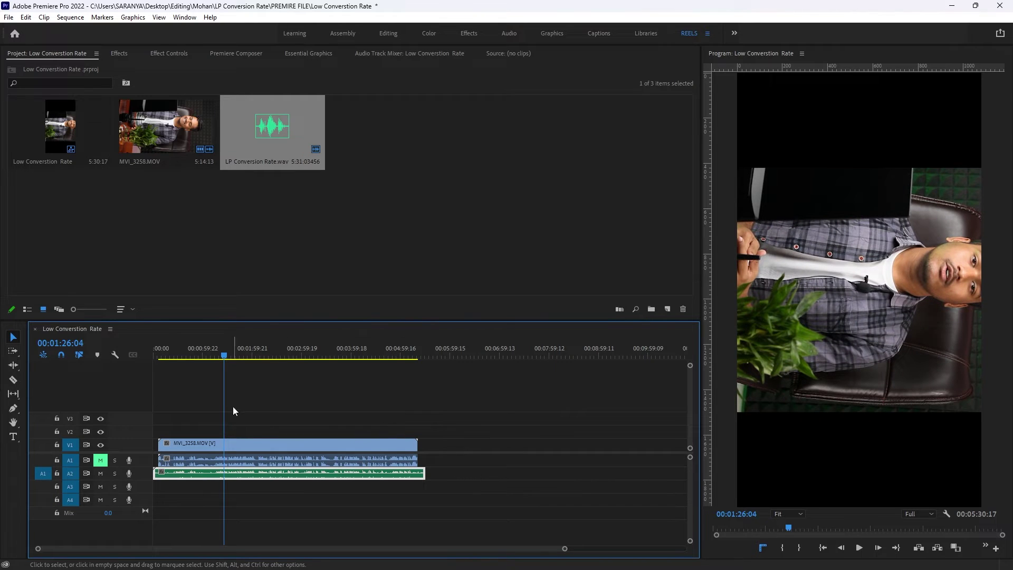
- Set the MVI_3258 clip's rotation to -90° in the vertical frame, keeping its scale at 100
click(218, 236)
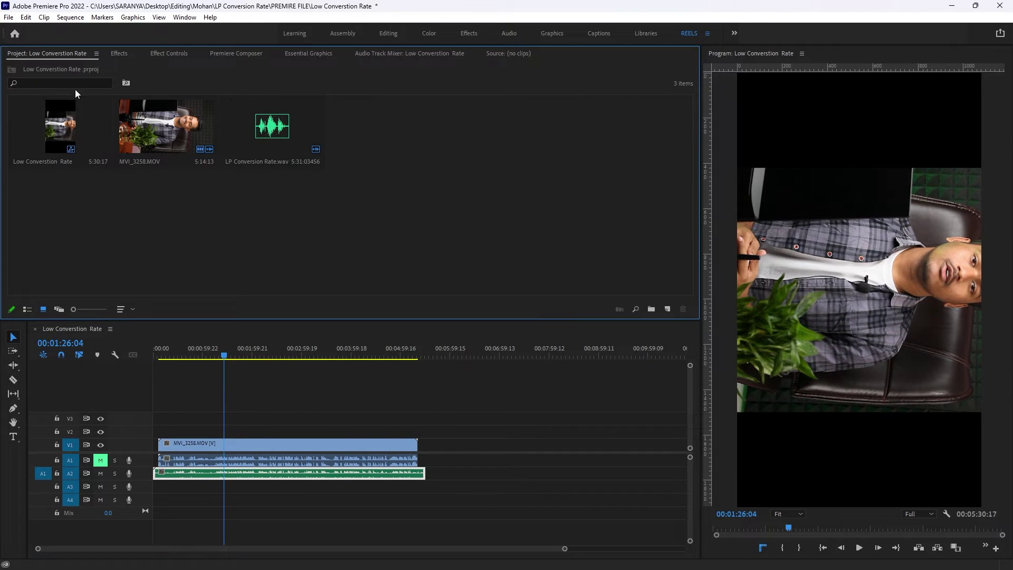
click(169, 53)
click(301, 443)
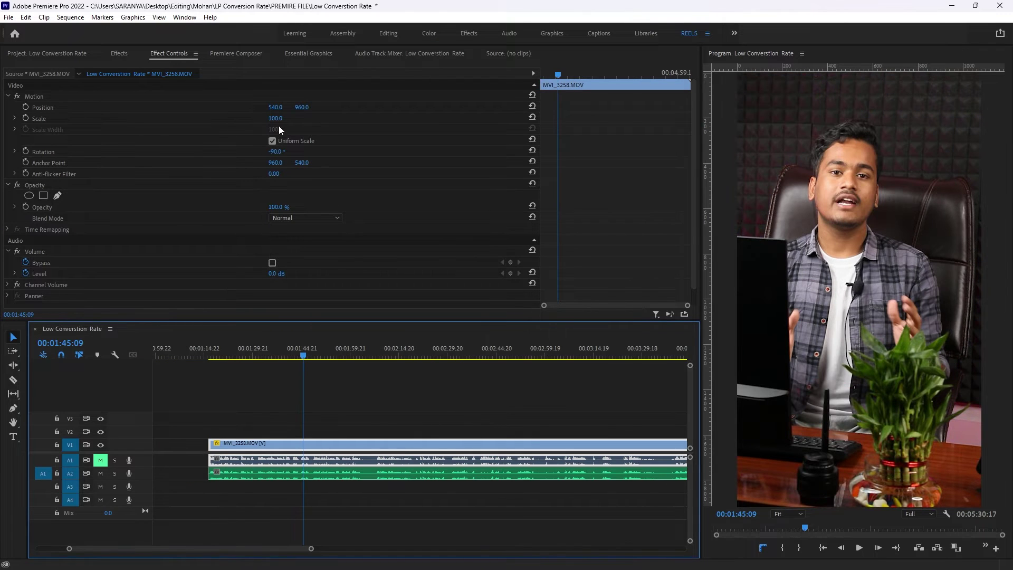
drag(277, 119, 307, 108)
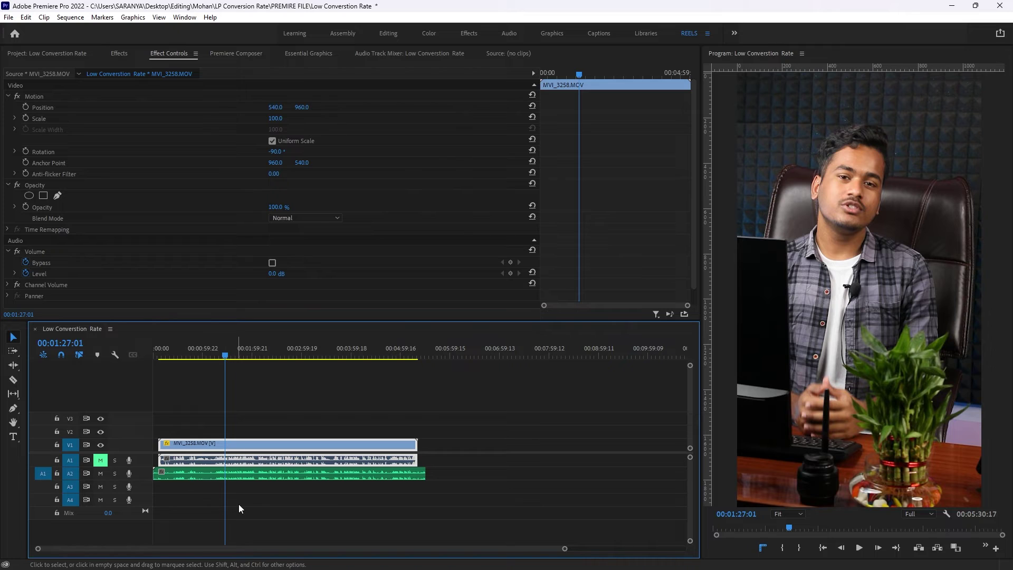
- Examine the clips on the timeline and the imported PNG images in the project
key(equal)
key(equal)
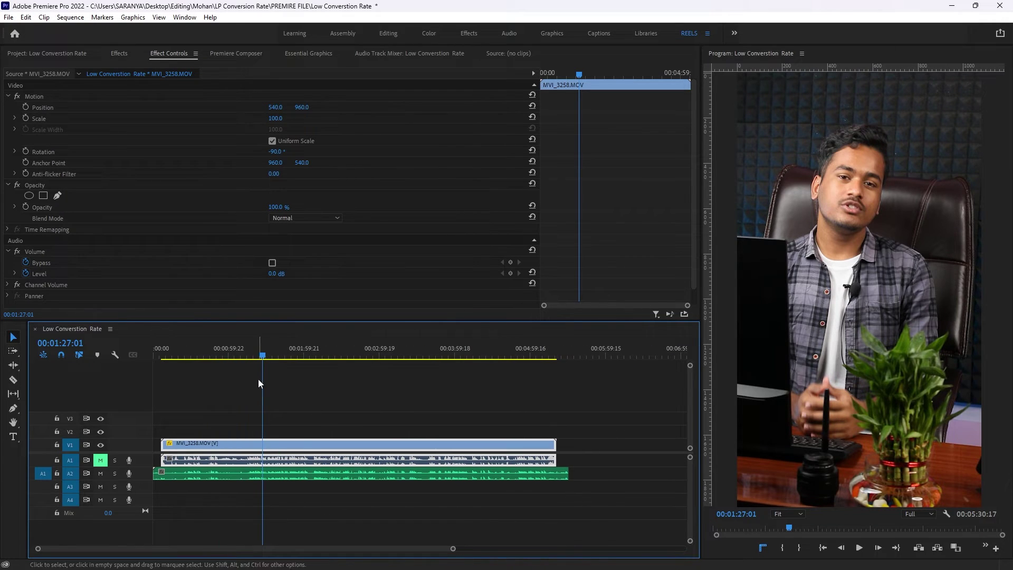
drag(263, 359, 282, 358)
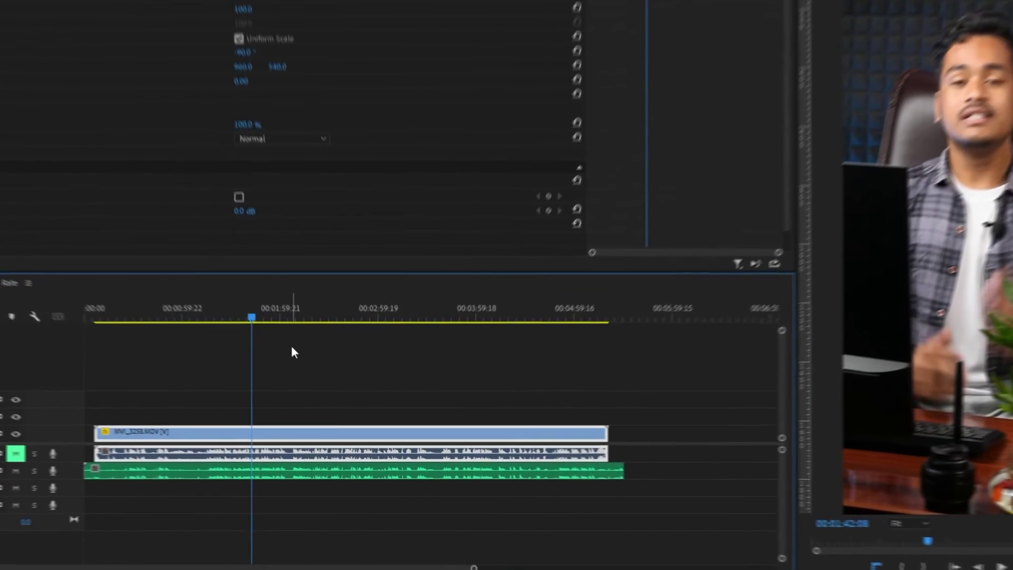
scroll(312, 380, up, 2)
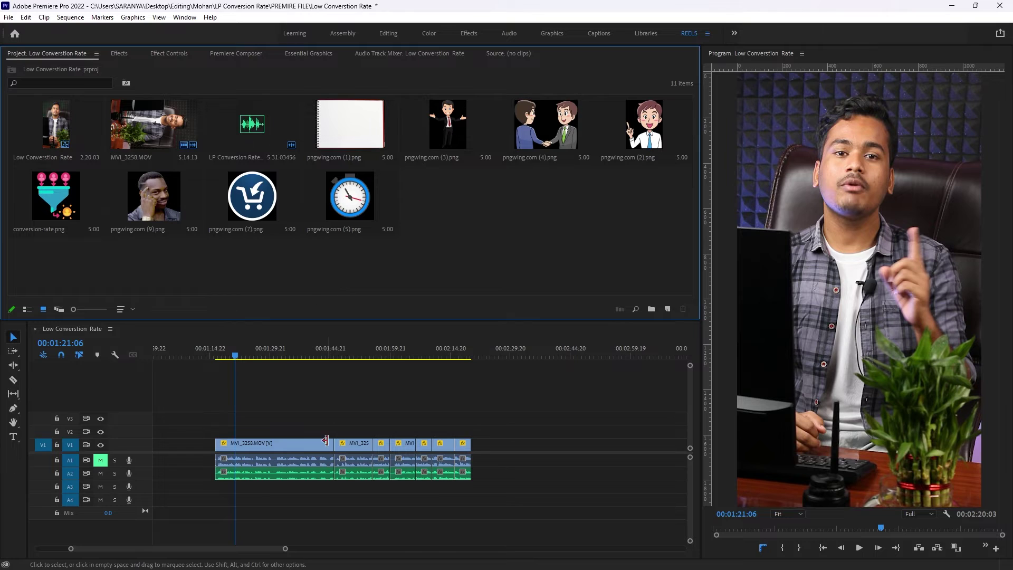
scroll(289, 512, down, 1)
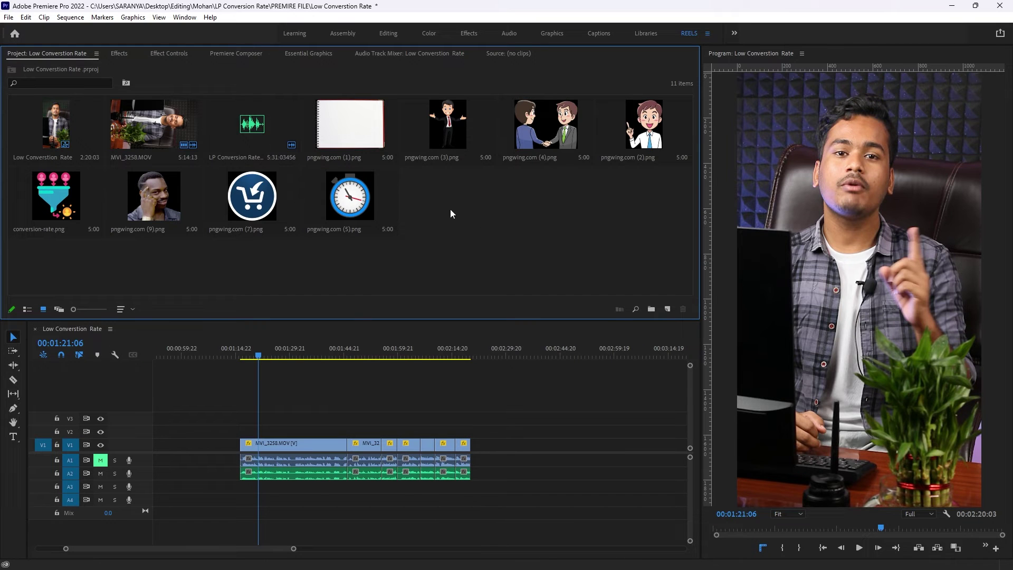
click(364, 144)
click(662, 143)
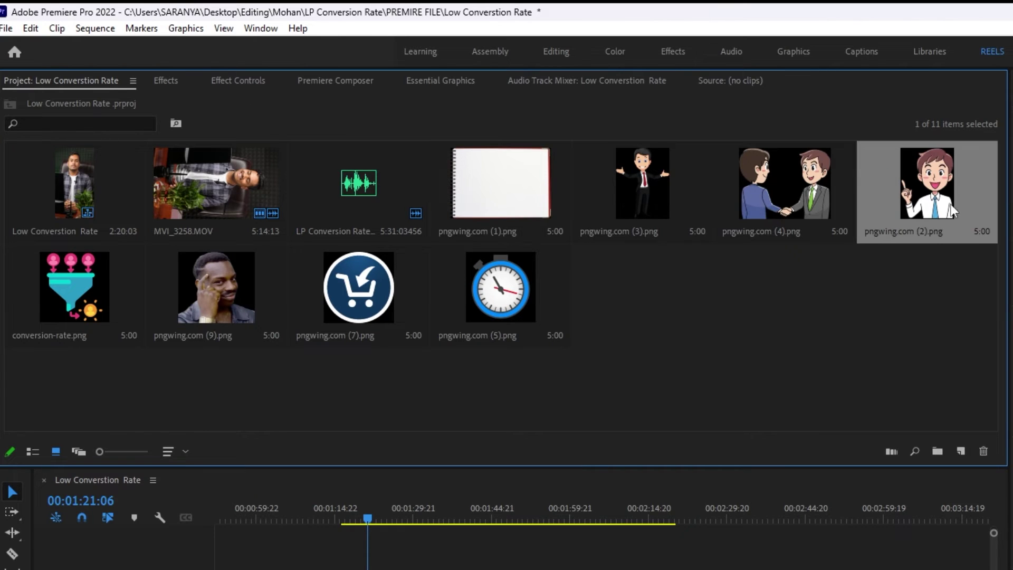
click(637, 316)
drag(95, 380, 765, 222)
click(780, 324)
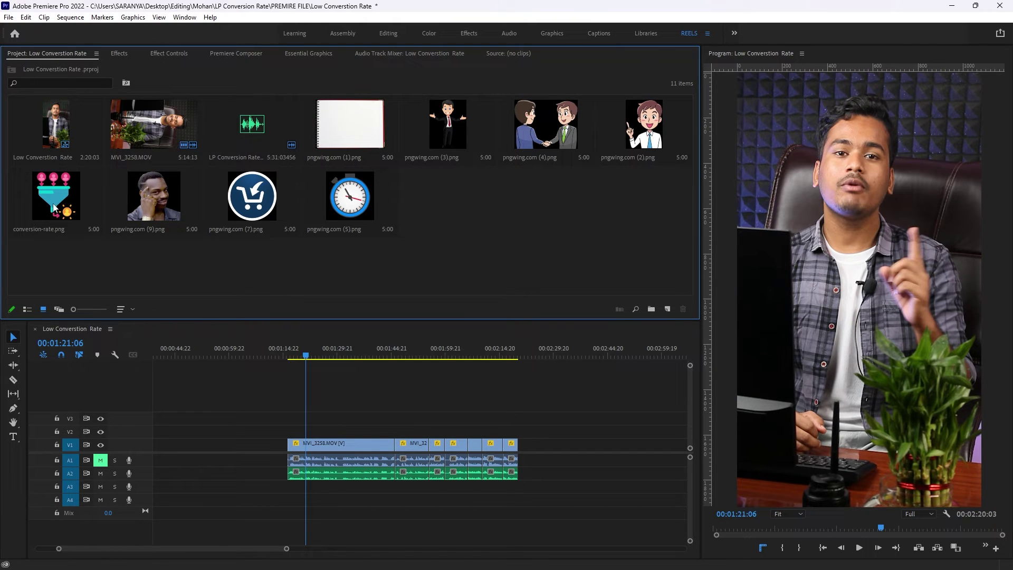
- Place conversion-rate.png on track V3 and shift it to start at 00:01:18:18
click(78, 222)
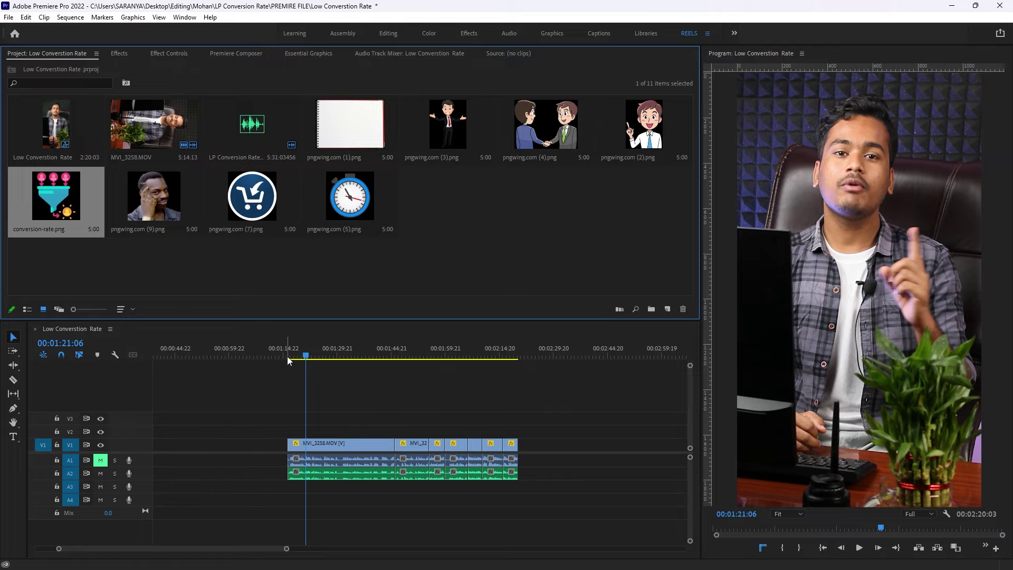
drag(51, 203, 312, 426)
key(space)
scroll(306, 454, up, 3)
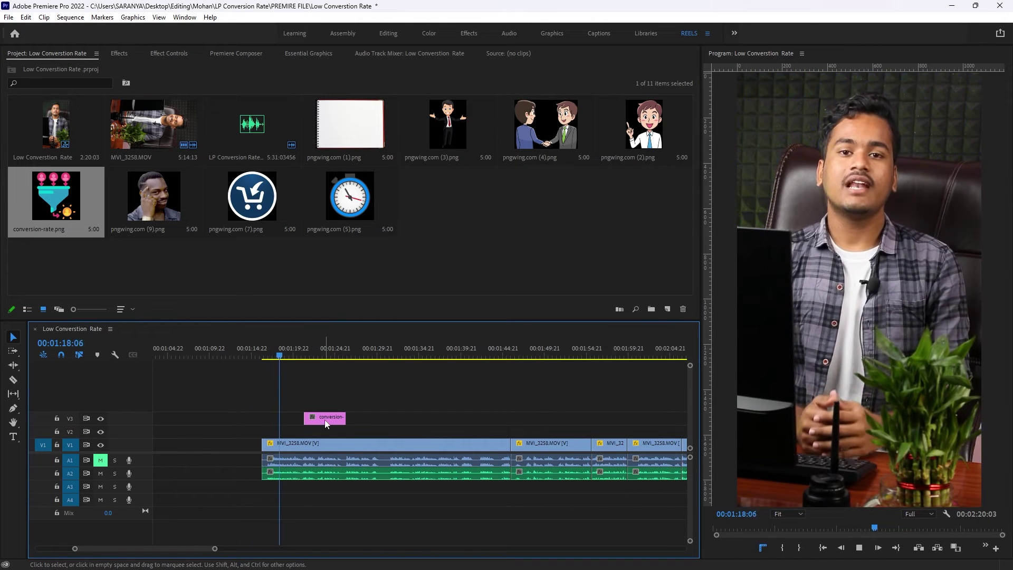
key(space)
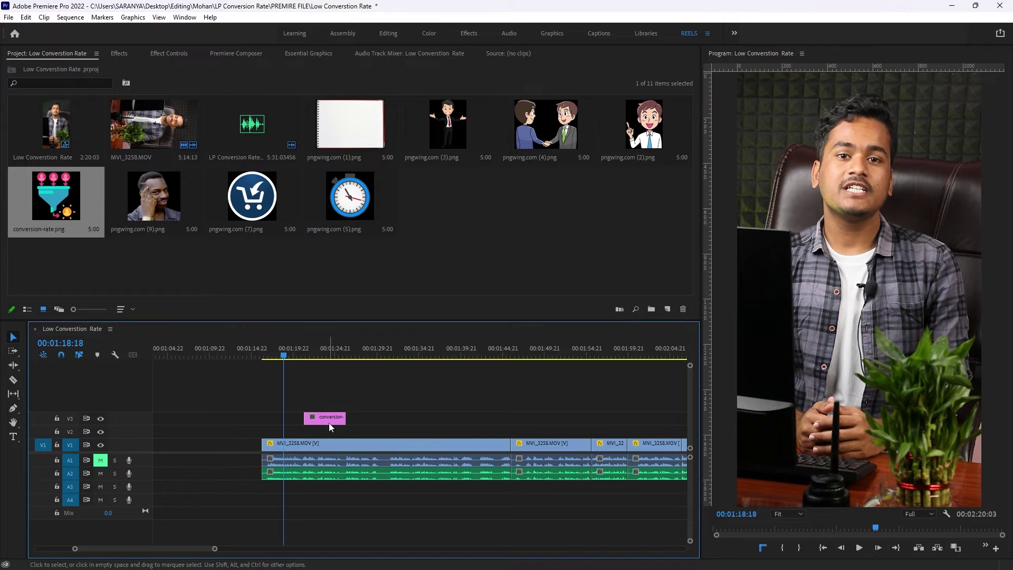
drag(328, 423, 311, 426)
- Reposition the funnel graphic in the program monitor so it sits over the speaker's lower chest
click(859, 288)
drag(859, 329, 851, 362)
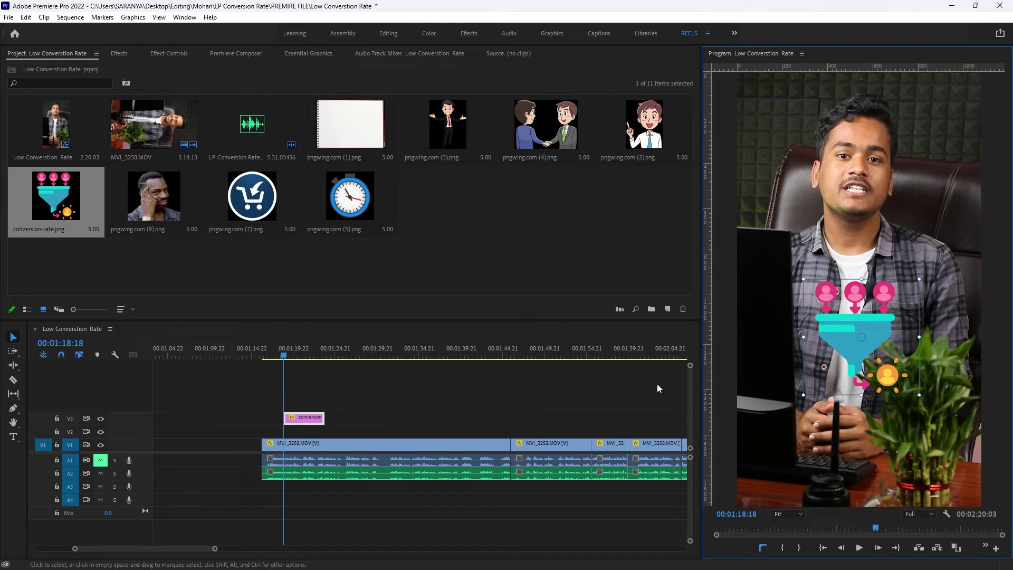
drag(847, 341, 853, 354)
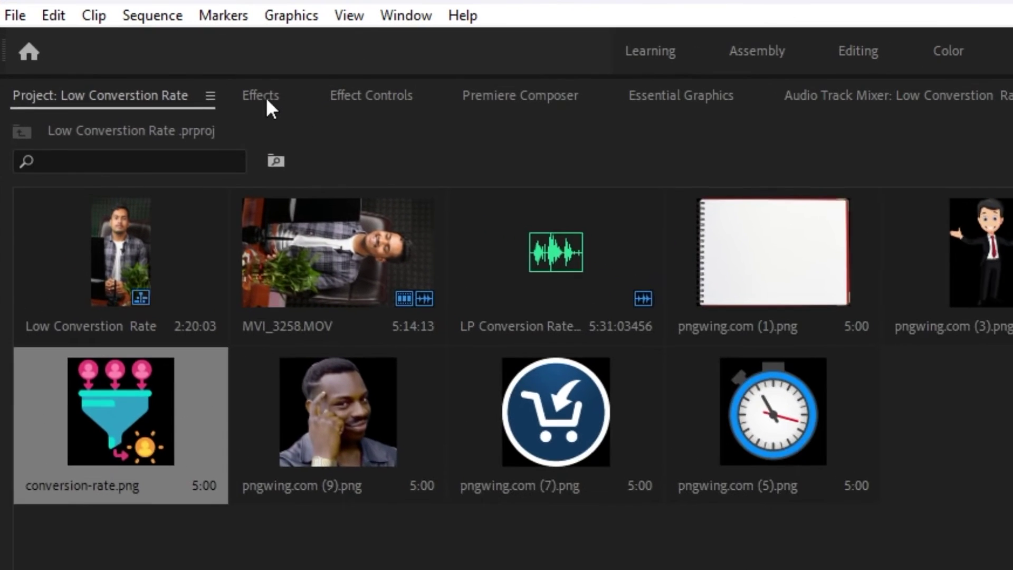
- Find the Distort Transform effect by searching for trans, apply it to conversion-rate.png and display its settings
click(228, 85)
click(163, 111)
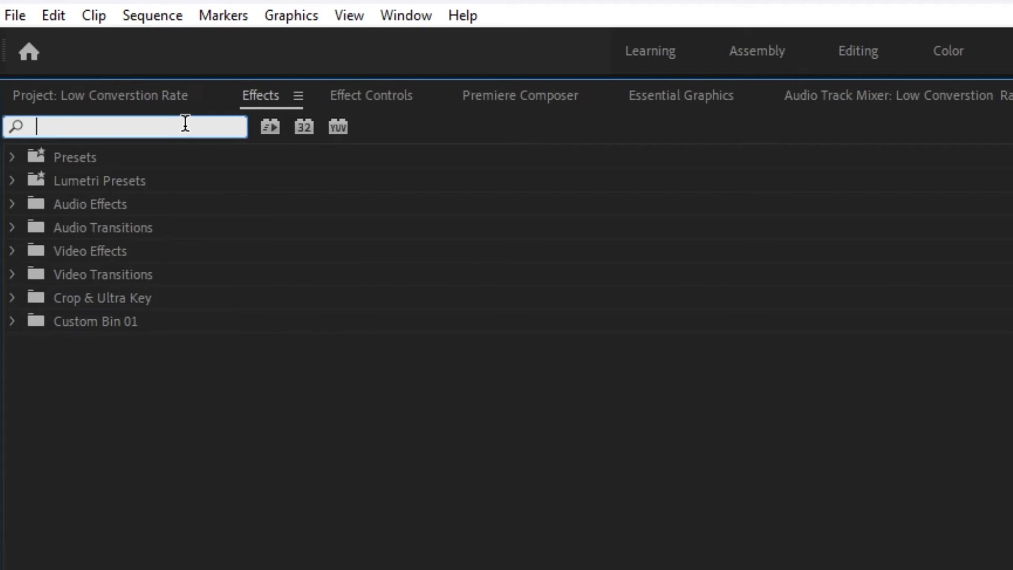
text(trans)
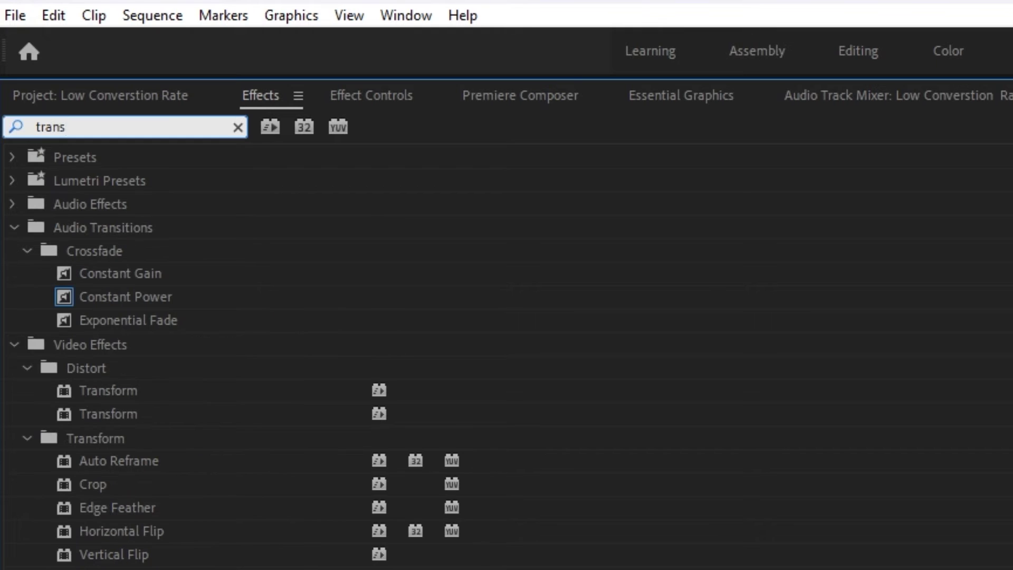
click(91, 389)
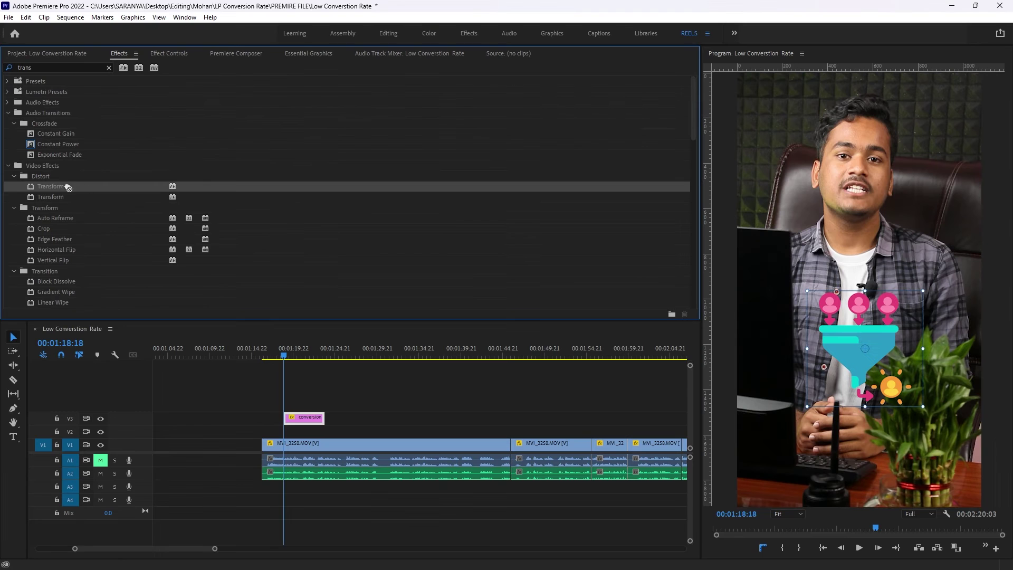
drag(67, 188, 306, 418)
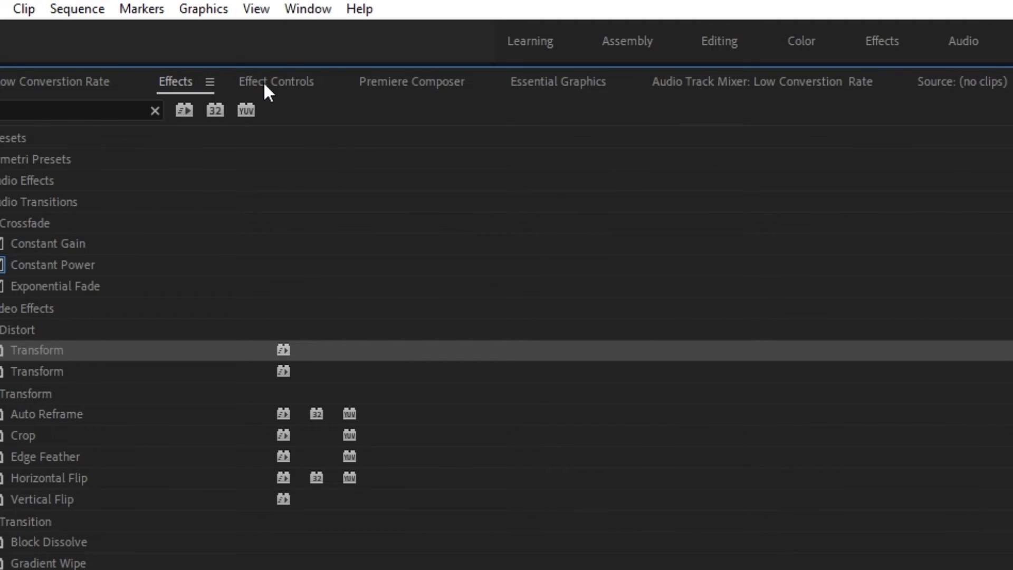
click(165, 55)
scroll(401, 475, down, 4)
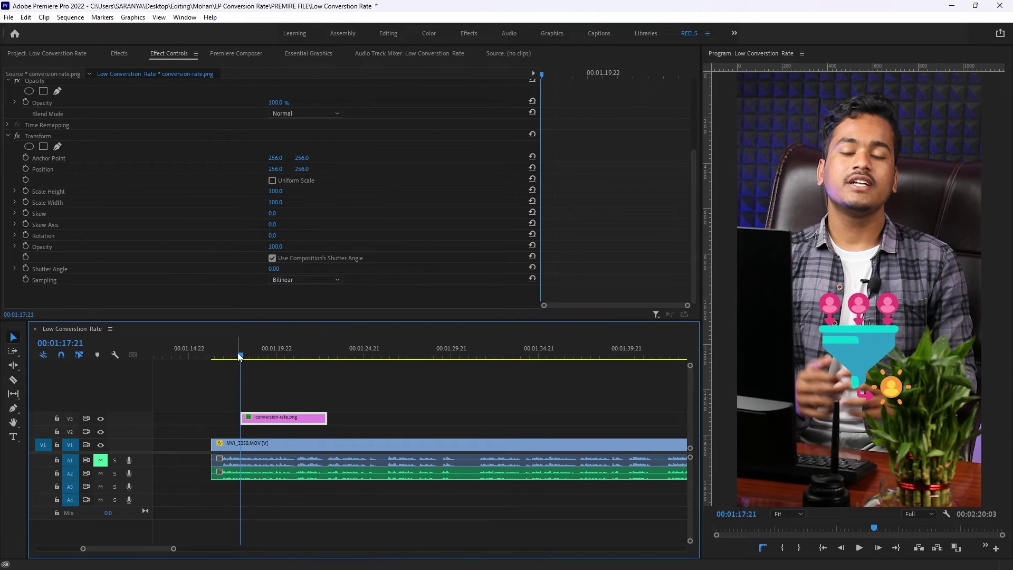
- Play up to 00:01:19:02 and trim the end of the conversion-rate.png clip to that point
key(space)
key(space)
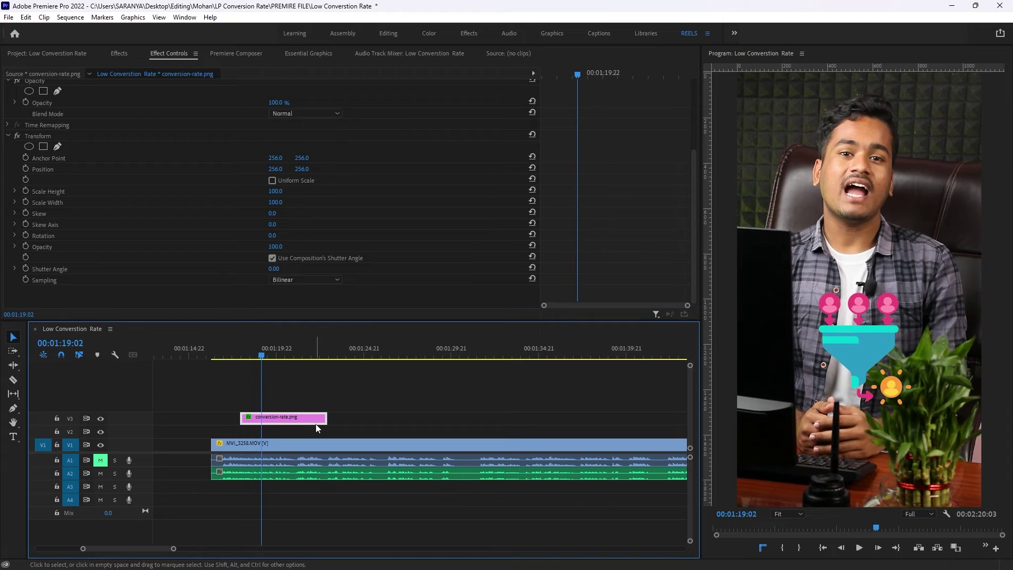
drag(327, 419, 262, 418)
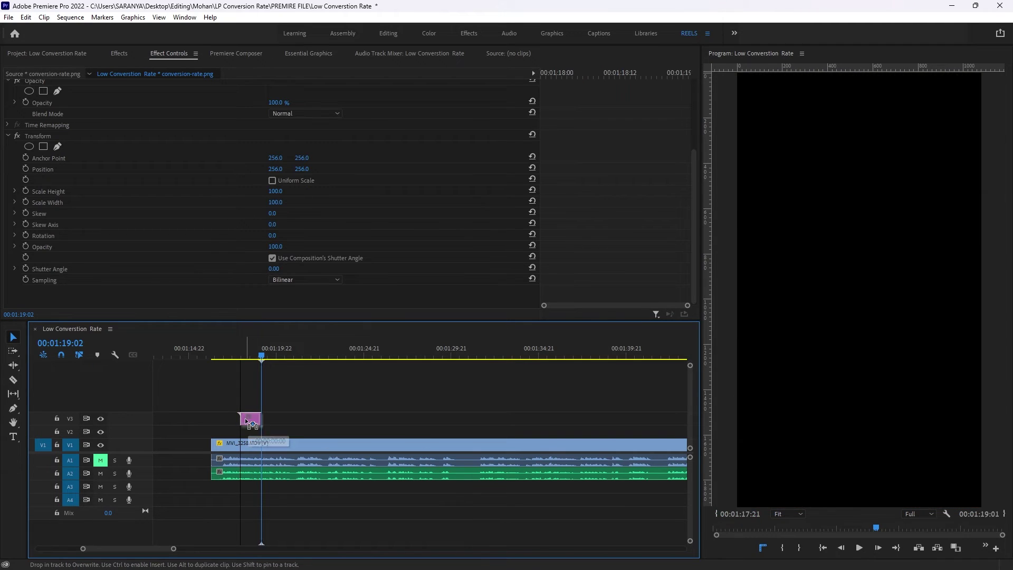
- Enable Position keyframing in the Transform effect at 00:01:17:16 and set its Shutter Angle to 117
click(239, 360)
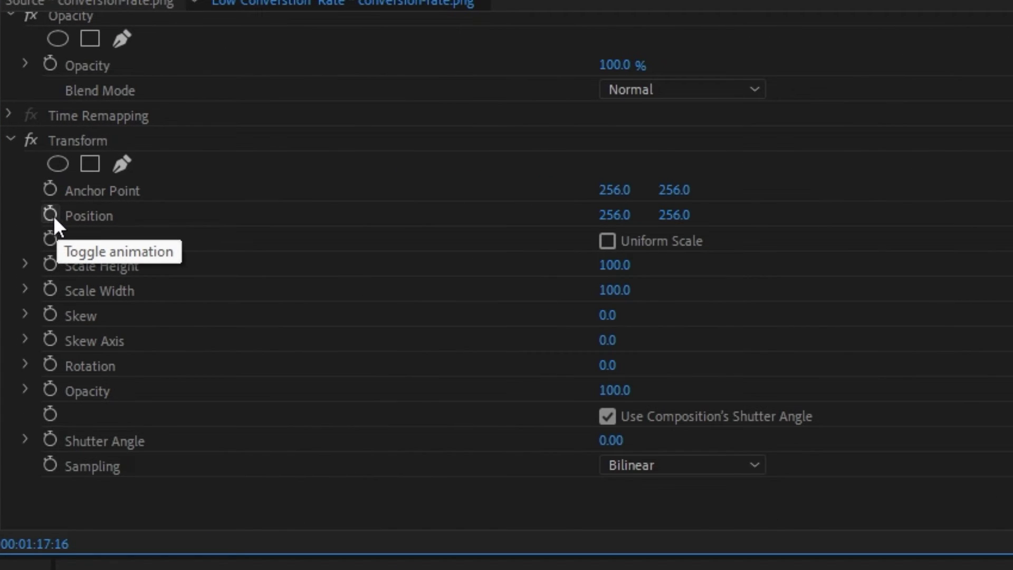
click(50, 215)
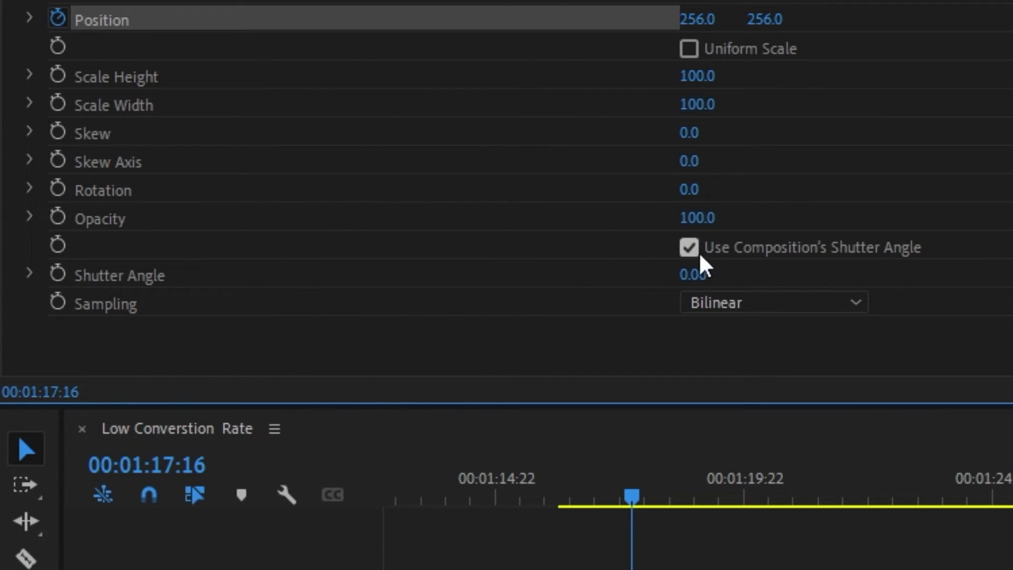
drag(691, 275, 749, 275)
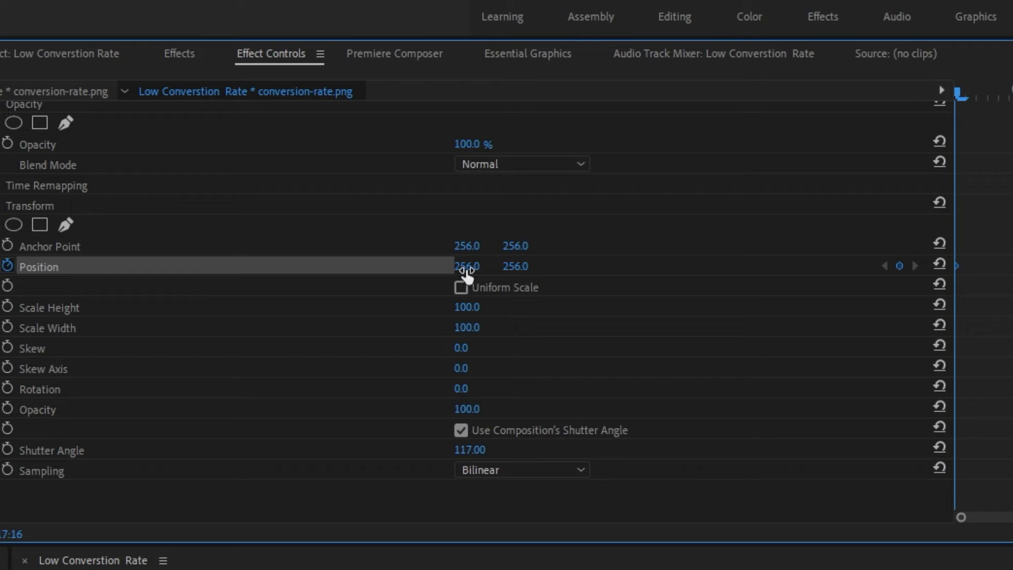
- Set the Transform effect's horizontal Position to -590 at the first keyframe, moving the funnel graphic out of frame
drag(467, 270, 454, 268)
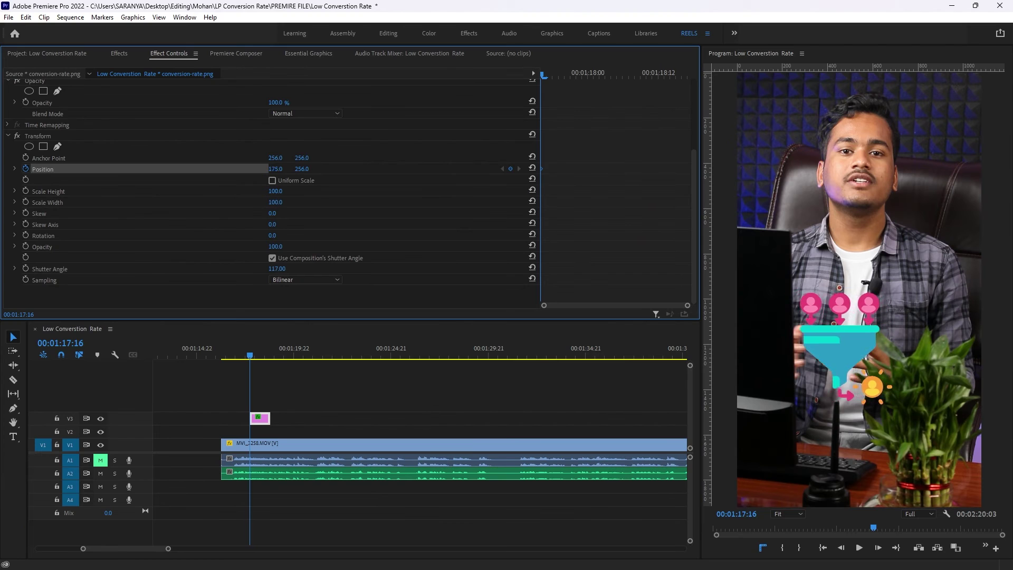
drag(276, 169, 74, 168)
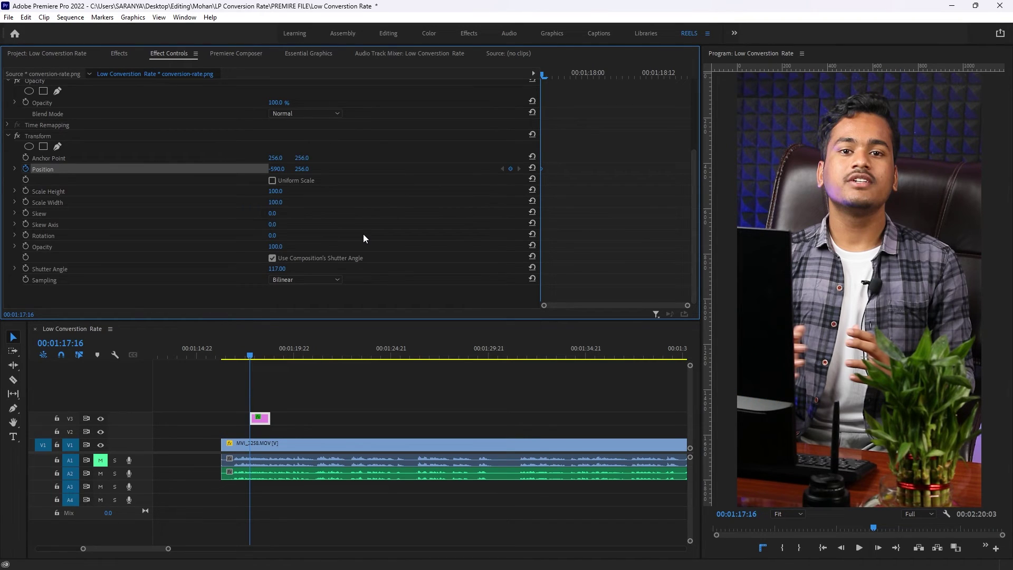
- At 00:01:17:21, set the Transform effect's horizontal Position to 264 so the funnel graphic slides into frame
key(space)
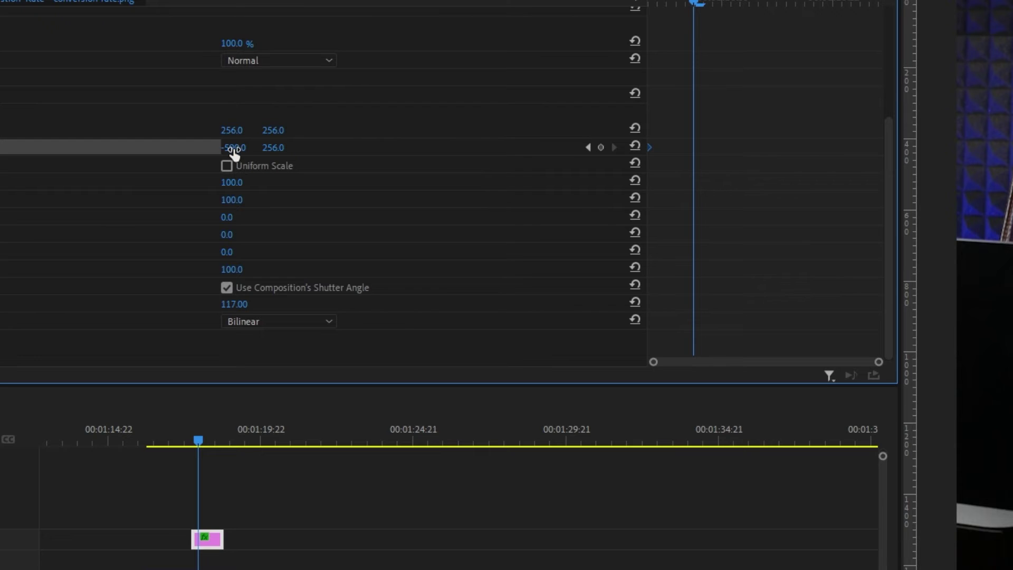
drag(232, 148, 313, 168)
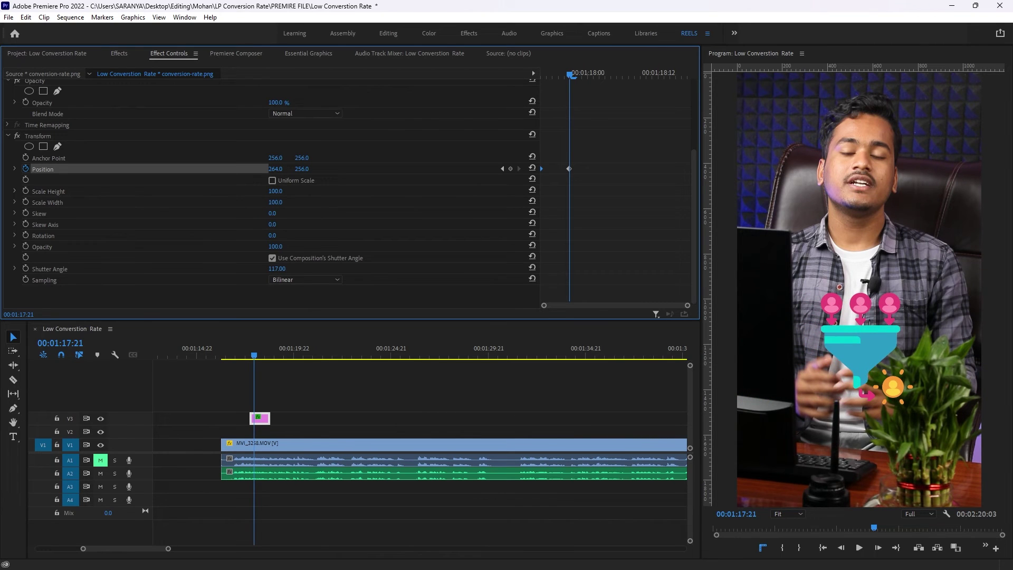
- Add a hold keyframe for Position, and at 00:01:18:15 set the vertical Position to 1654 so the funnel graphic drops out of frame
drag(550, 75, 629, 180)
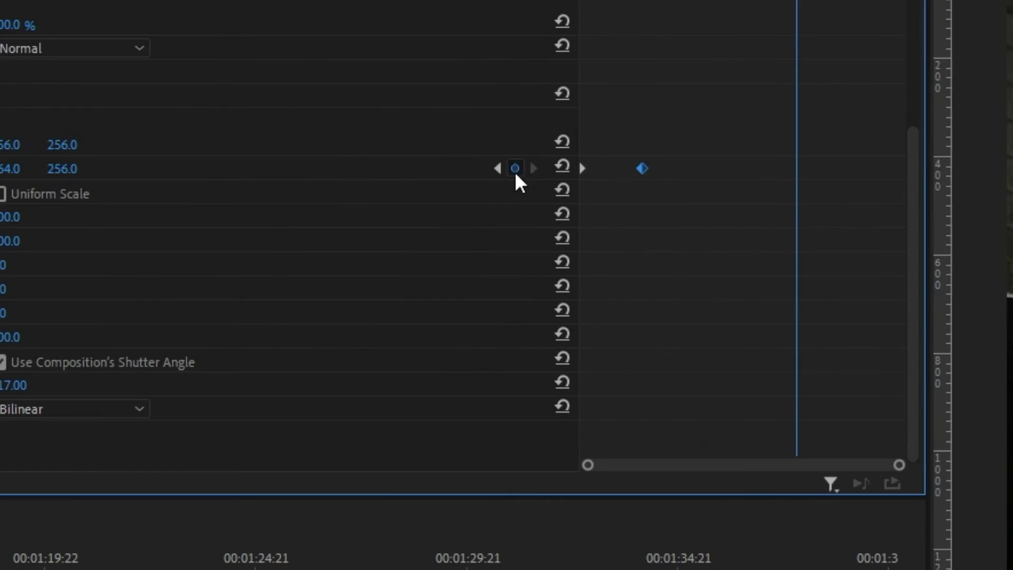
click(516, 168)
drag(645, 75, 676, 86)
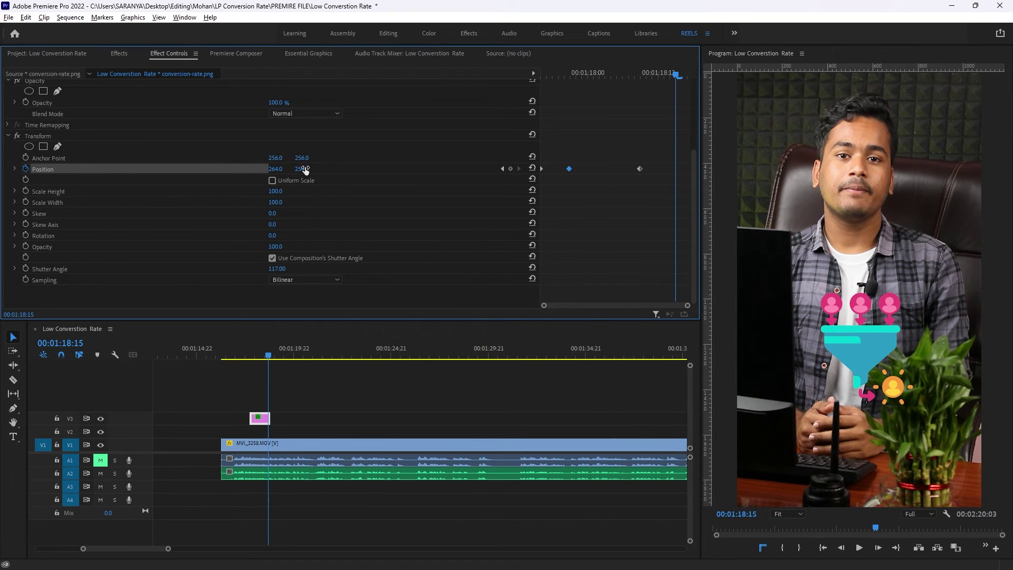
drag(304, 170, 454, 169)
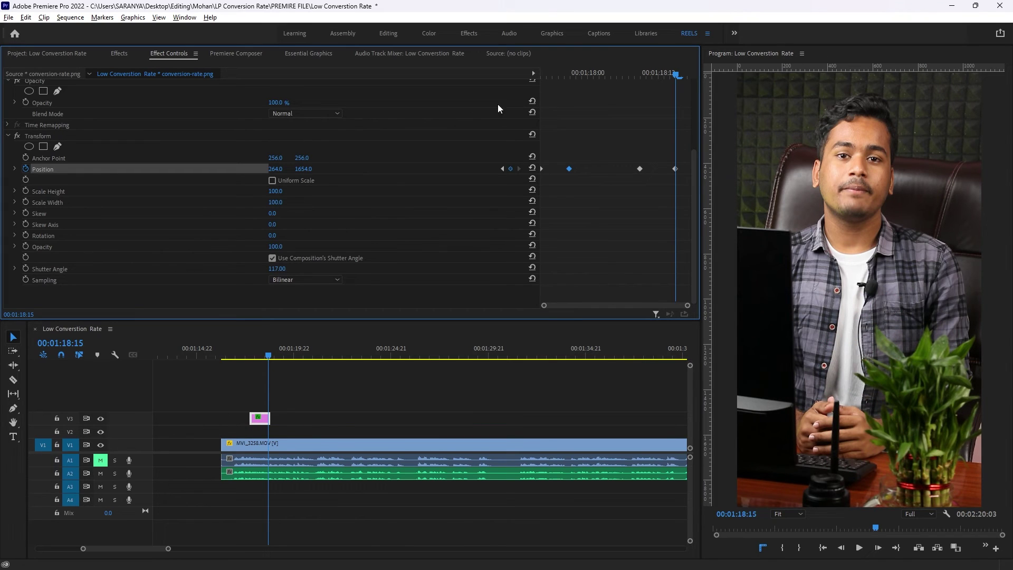
- Examine the funnel graphic's slide-in frame by frame between the first two Position keyframes, checking the motion blur
click(563, 75)
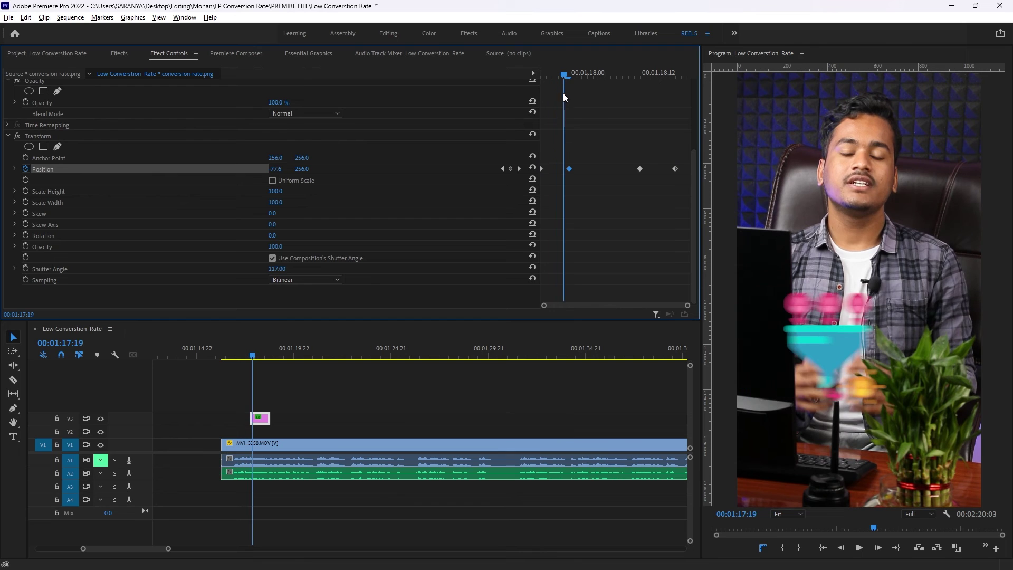
drag(568, 95, 562, 96)
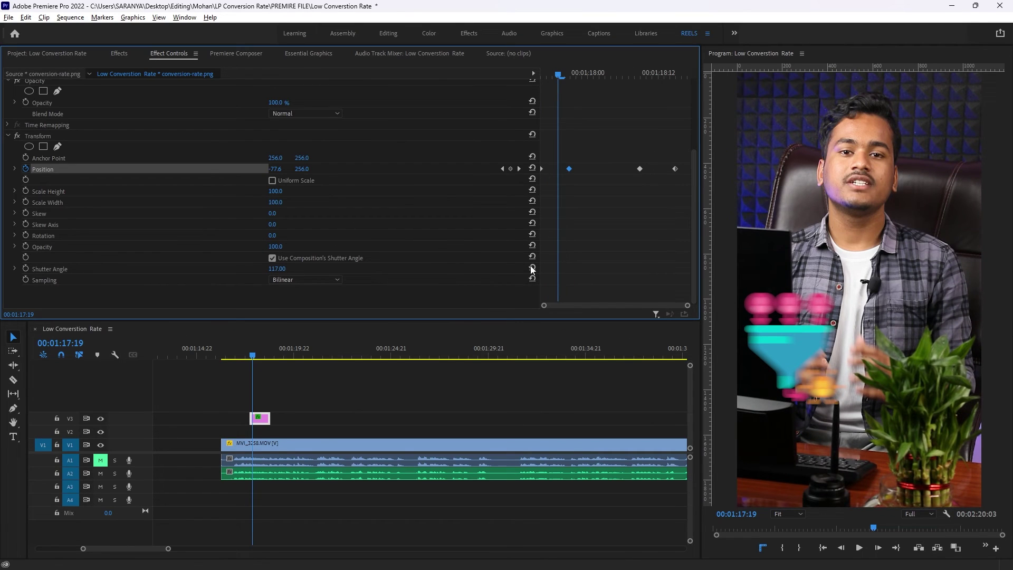
mouse_move(562, 76)
mouse_down()
mouse_move(545, 77)
mouse_move(569, 76)
mouse_up()
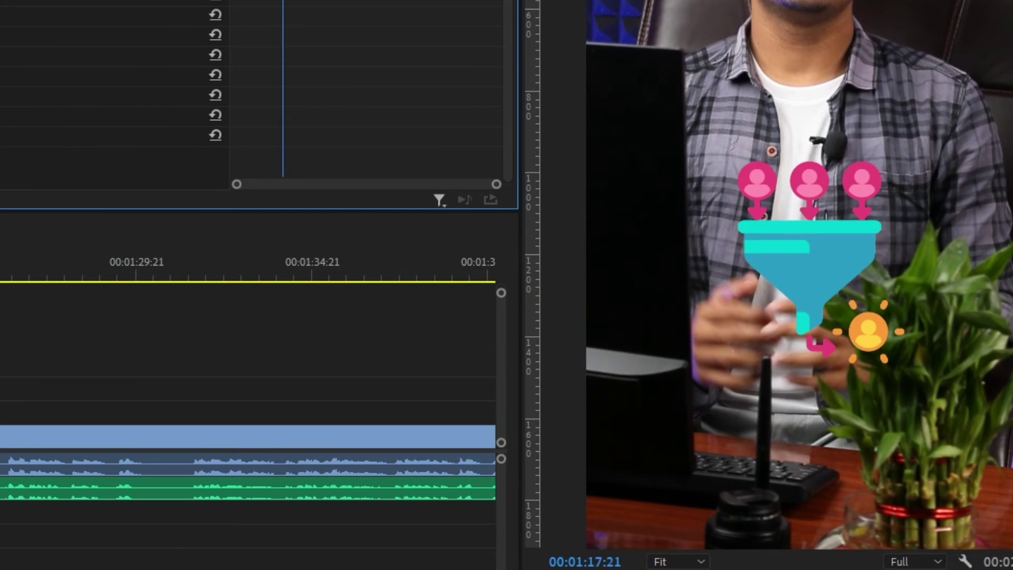
key(Left)
key(Left)
key(Left)
key(Left)
key(Left)
key(Right)
key(Right)
key(Right)
key(Right)
key(Right)
key(space)
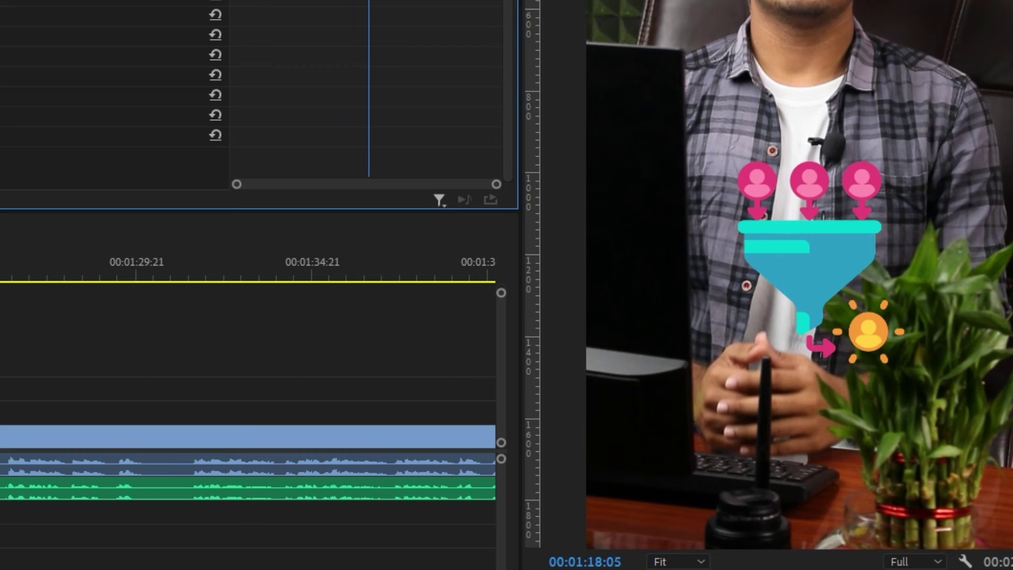
- Go back and forth through the funnel graphic's hold section frame by frame and play the whole animation from before the clip
key(Left)
key(Left)
key(Left)
key(Left)
key(Left)
key(Left)
key(Right)
key(Right)
key(Right)
key(Right)
key(Right)
key(Left)
key(Left)
key(Left)
key(Left)
key(Right)
key(Right)
key(Right)
key(Right)
key(Right)
key(Left)
key(Left)
key(Left)
key(Left)
key(Left)
key(Left)
key(Left)
key(Left)
key(Left)
key(Left)
key(Left)
key(Left)
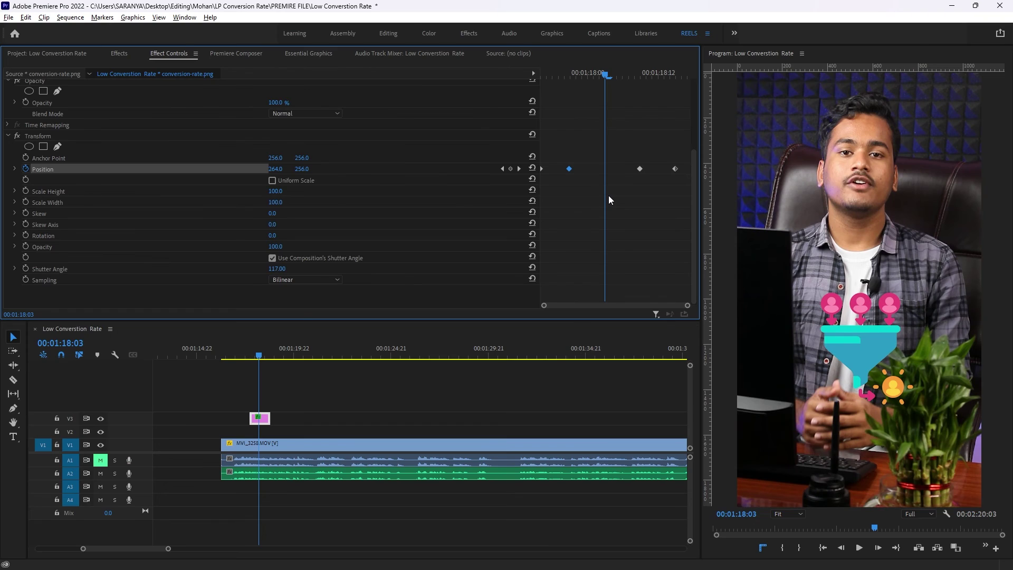
key(Up)
key(Right)
key(Right)
key(Right)
key(Right)
key(Left)
key(Left)
key(Left)
key(Left)
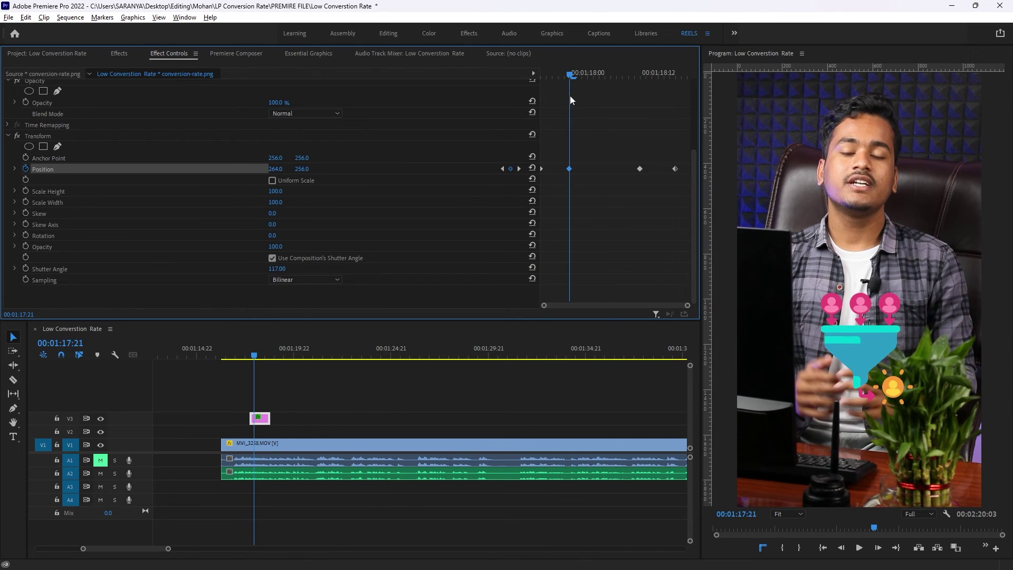
drag(276, 353, 245, 348)
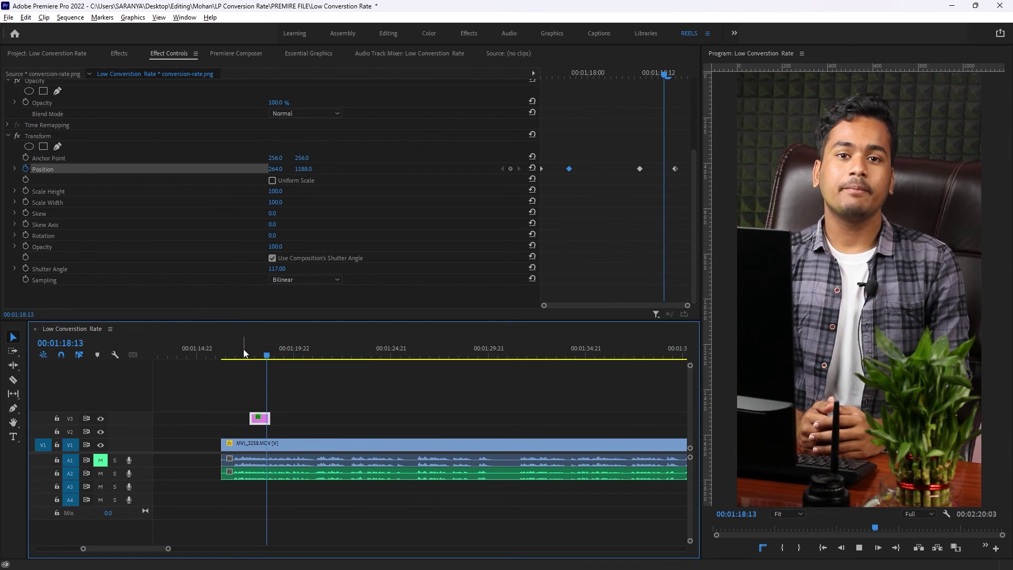
- Import the y2mate.com - Mouse sound effect and place it on track A3 at the start of the conversion-rate.png clip
scroll(245, 353, up, 1)
click(255, 386)
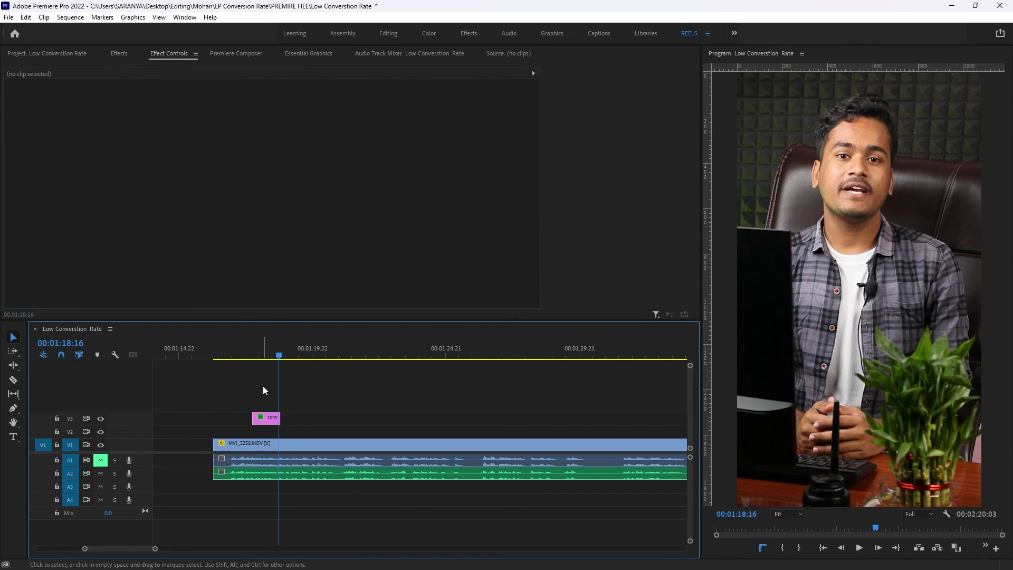
click(74, 53)
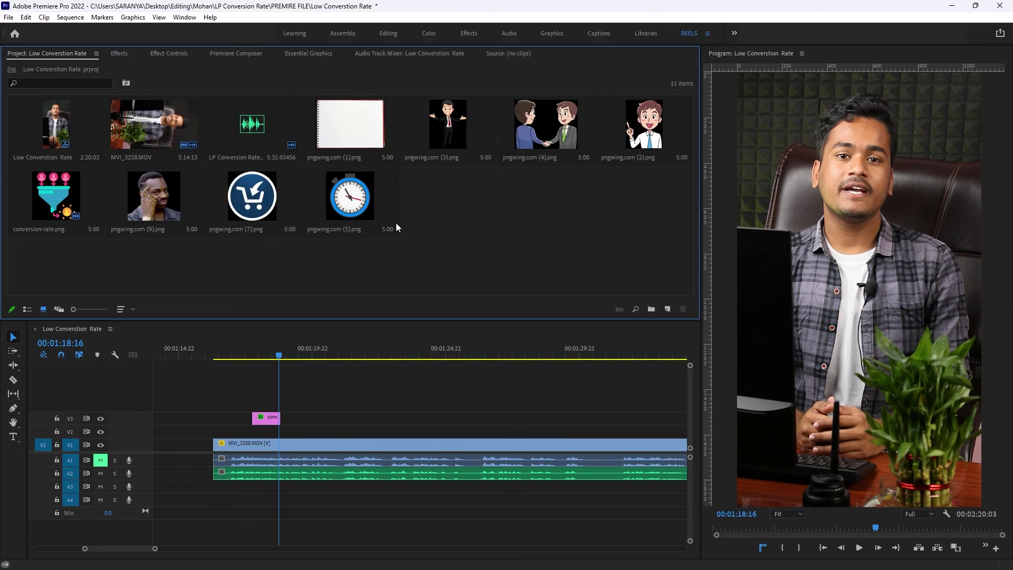
double_click(396, 223)
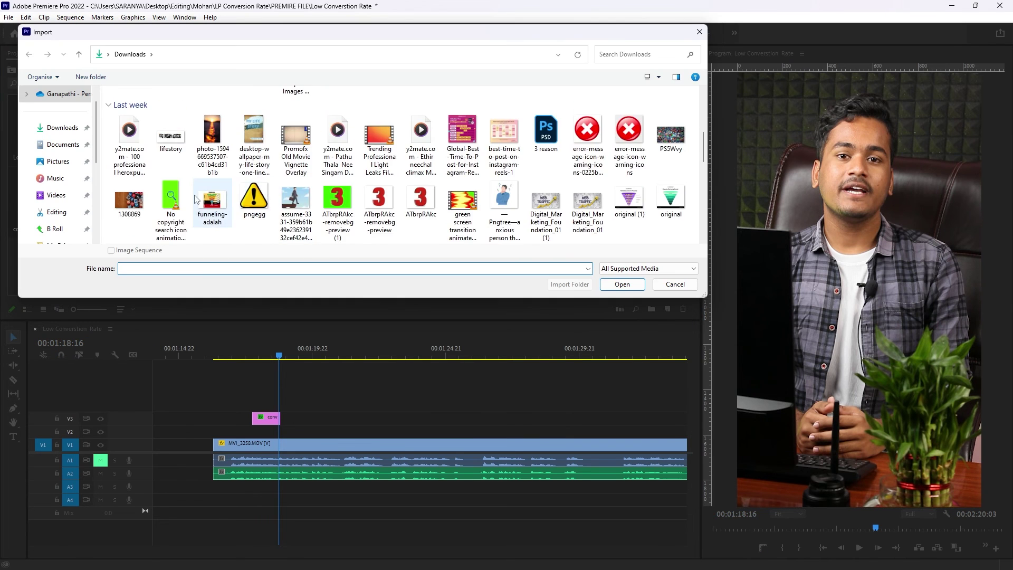
double_click(127, 224)
double_click(159, 155)
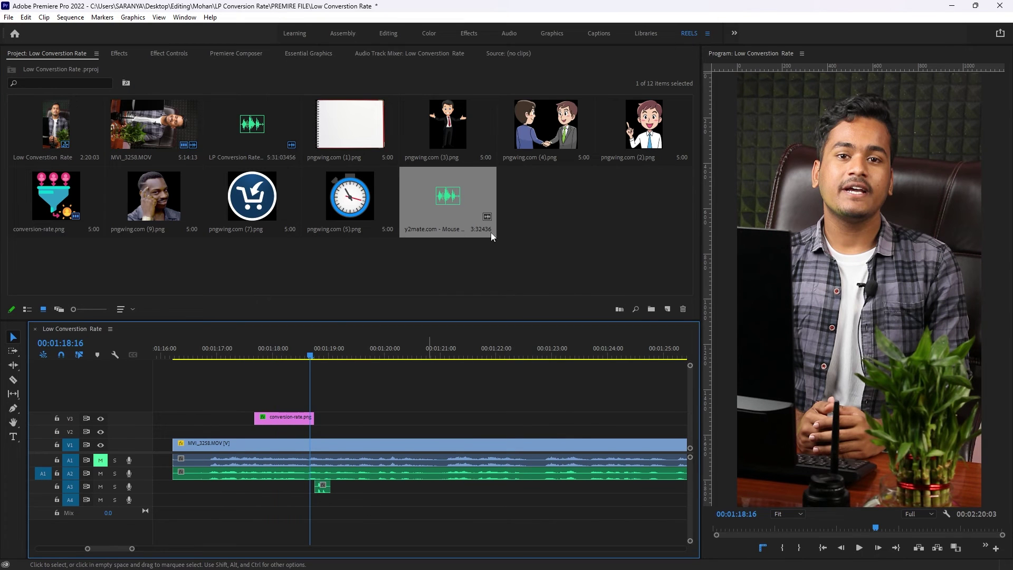
drag(323, 487, 266, 493)
key(Up)
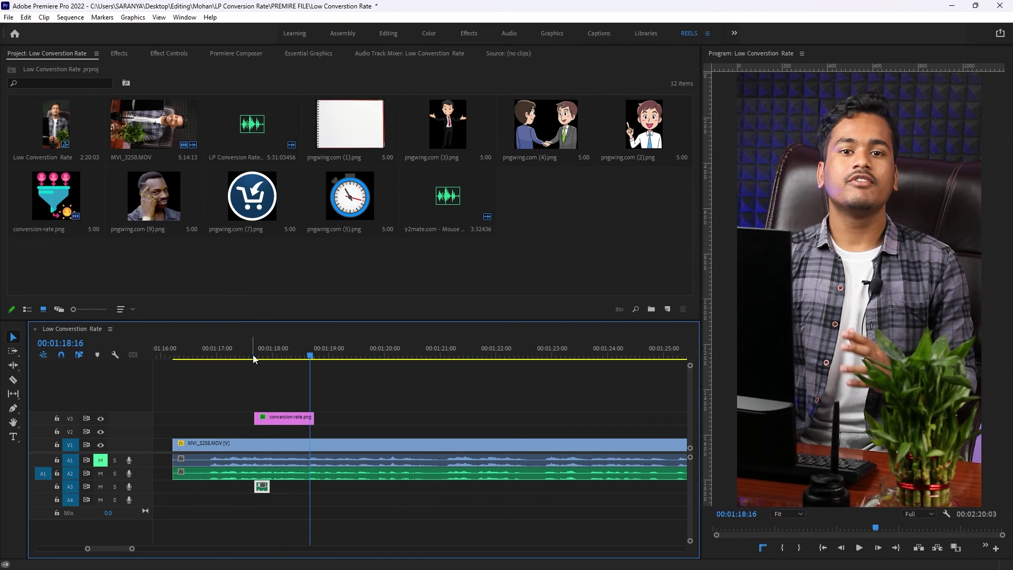
- Play the funnel graphic's entrance together with the mouse sound effect to check their timing
key(space)
key(space)
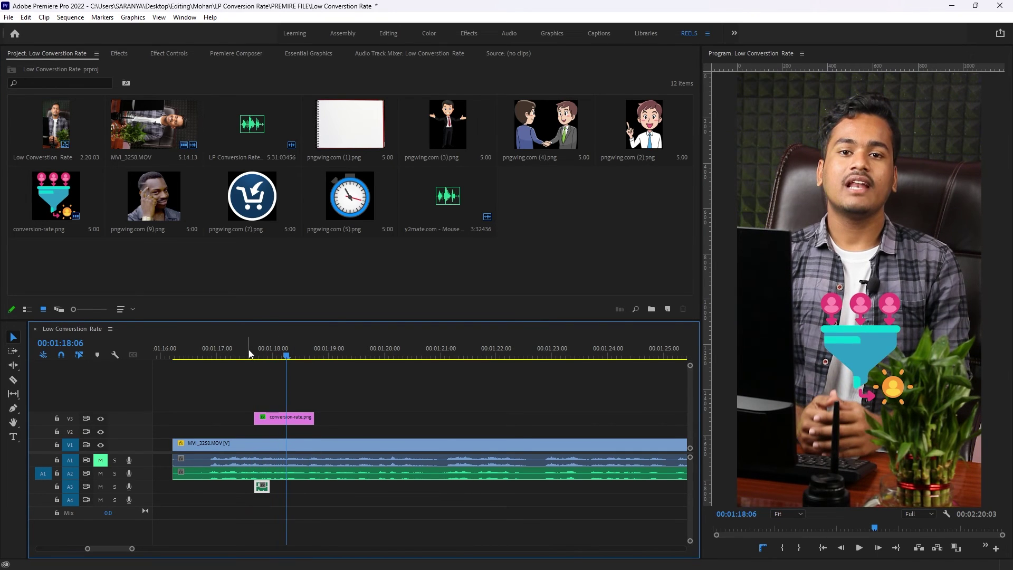
click(249, 354)
key(space)
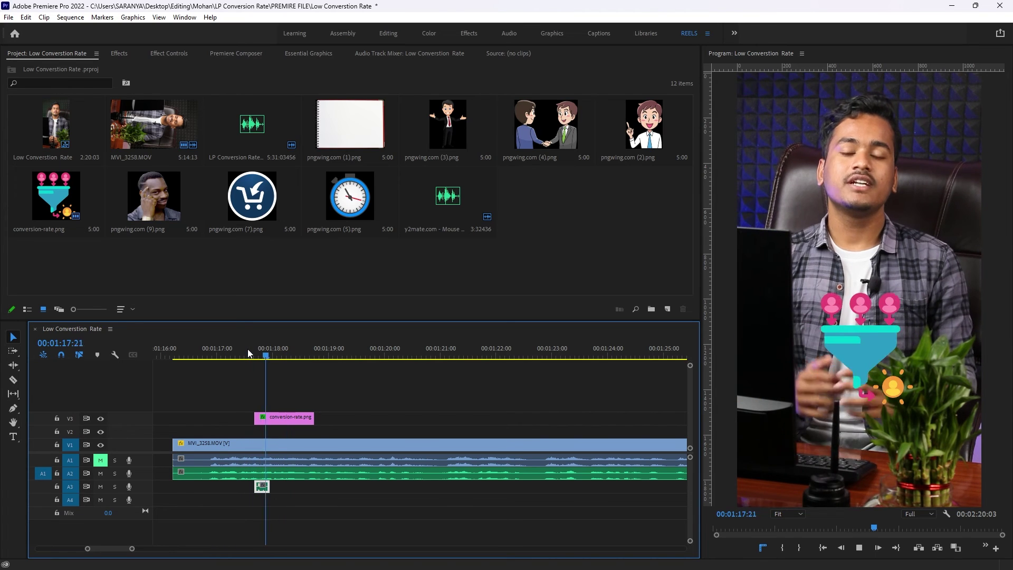
key(Left)
key(Left)
key(Left)
key(Left)
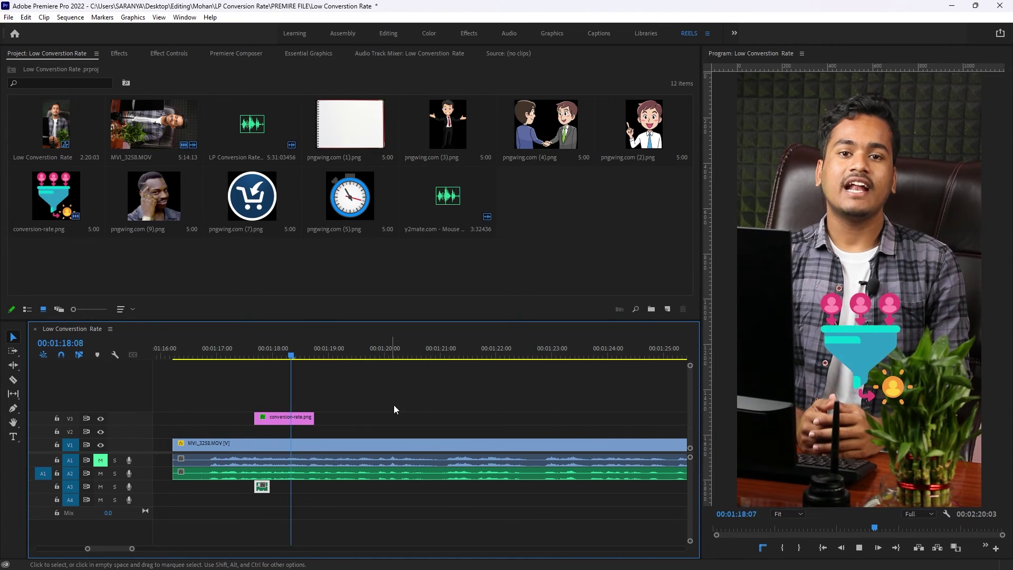
- Place a Swoosh Transition sound from Premiere Composer on track A3 at 00:01:18:05 for the funnel graphic's exit
key(Left)
key(Left)
key(Left)
key(Left)
key(Left)
key(Left)
key(Left)
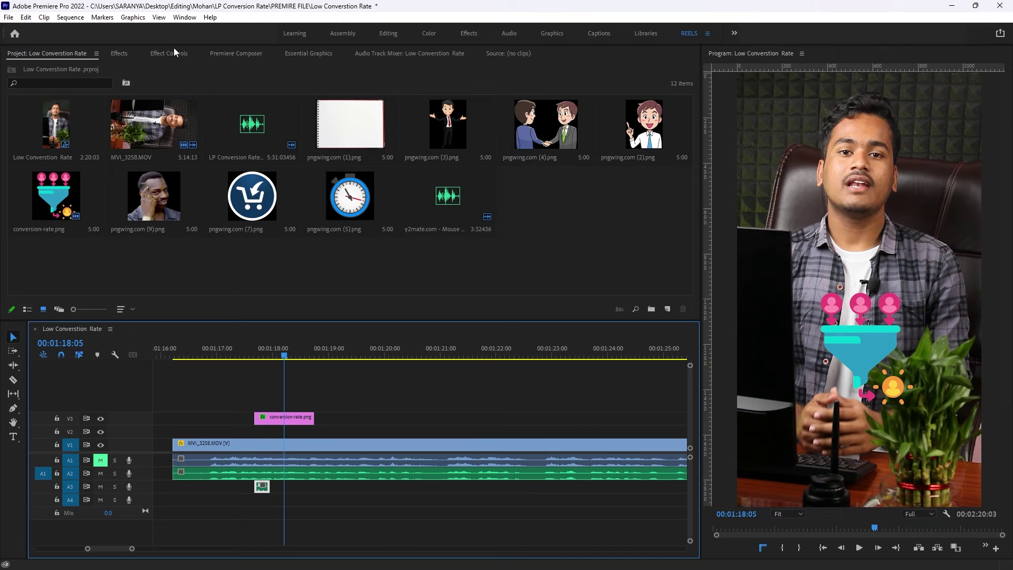
click(236, 53)
drag(247, 125, 288, 490)
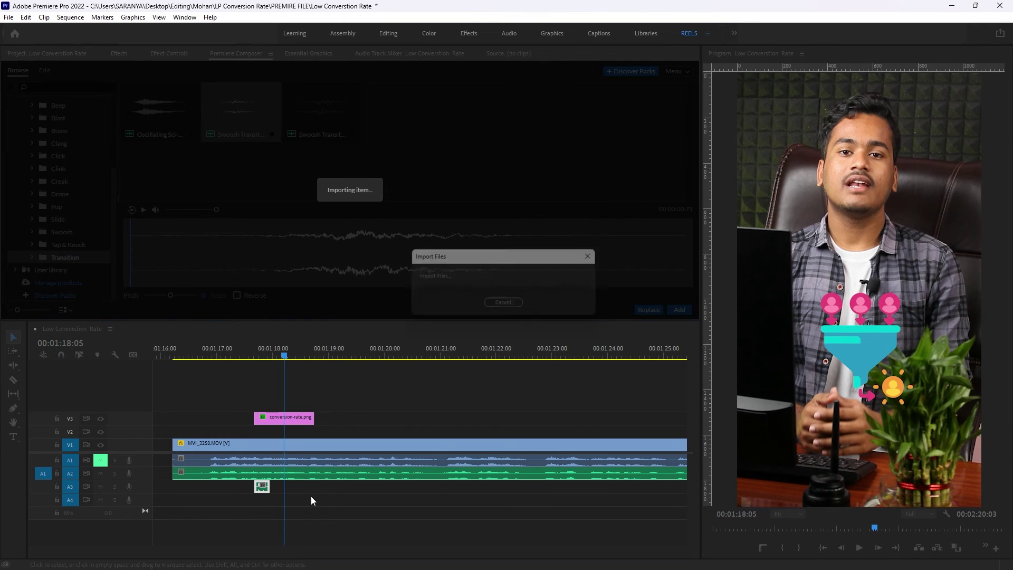
- Play the funnel graphic's animation from before its start to check both sound effects against its entrance and exit
key(space)
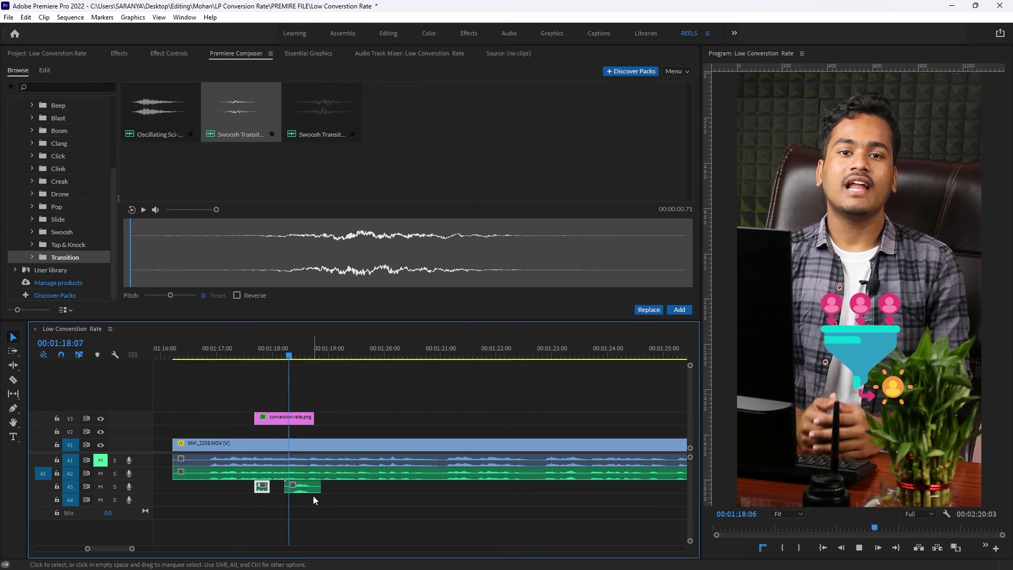
key(space)
drag(295, 358, 249, 361)
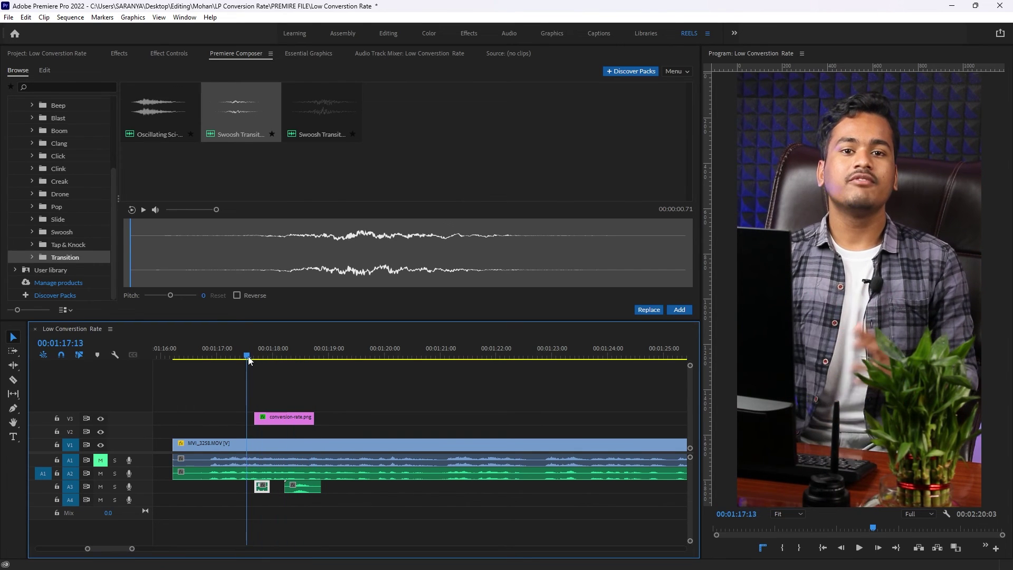
key(space)
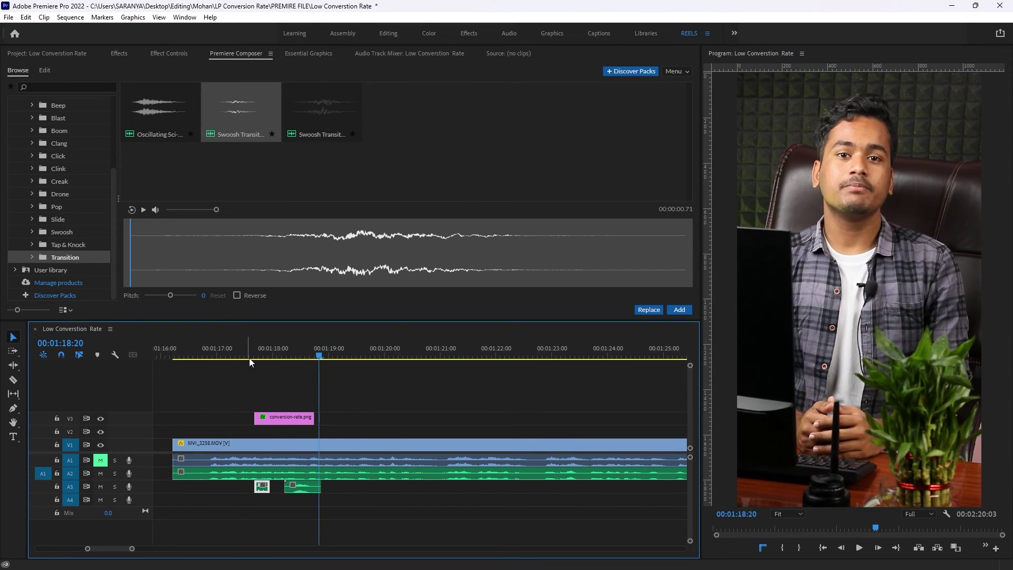
click(238, 358)
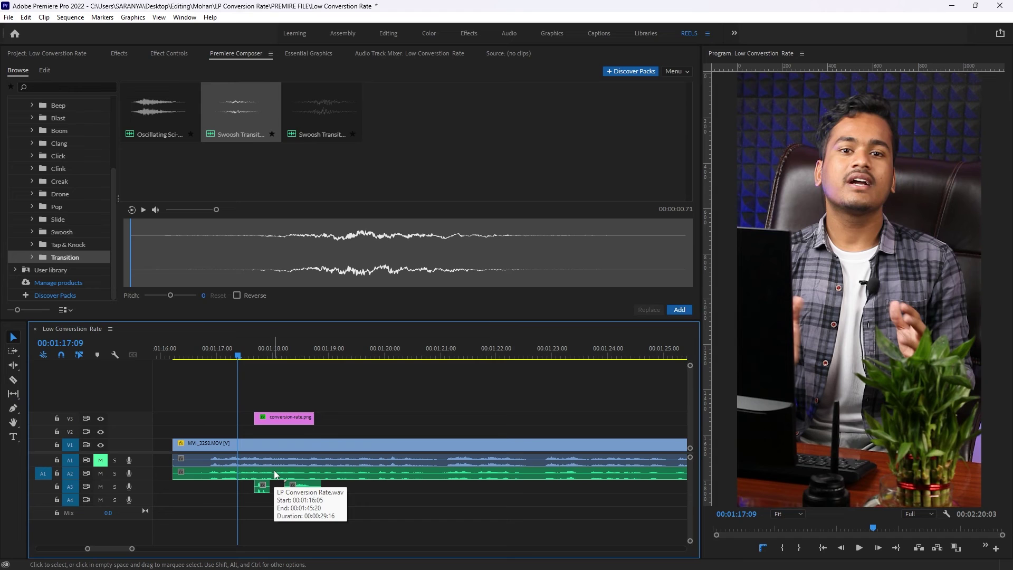
key(space)
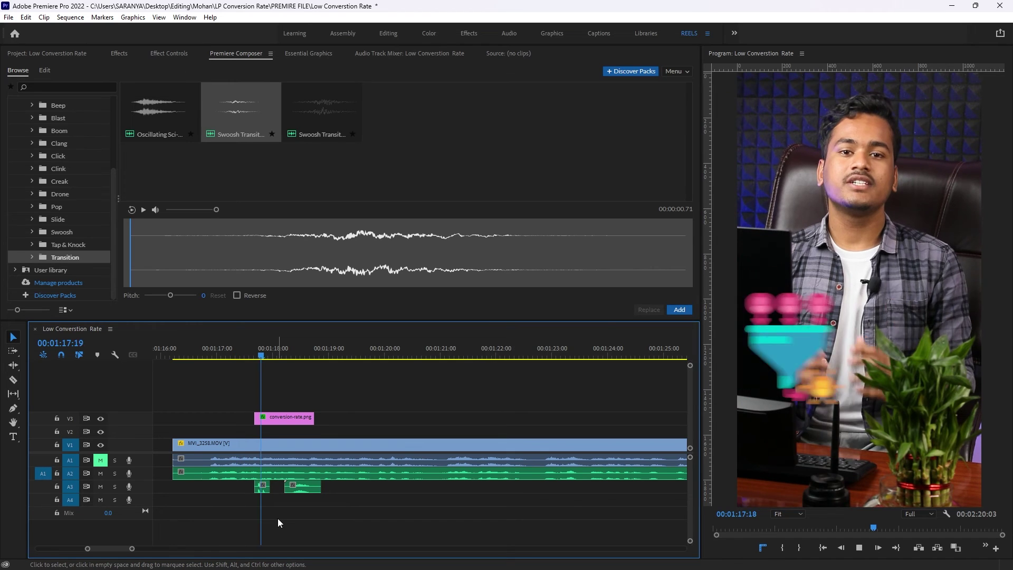
key(space)
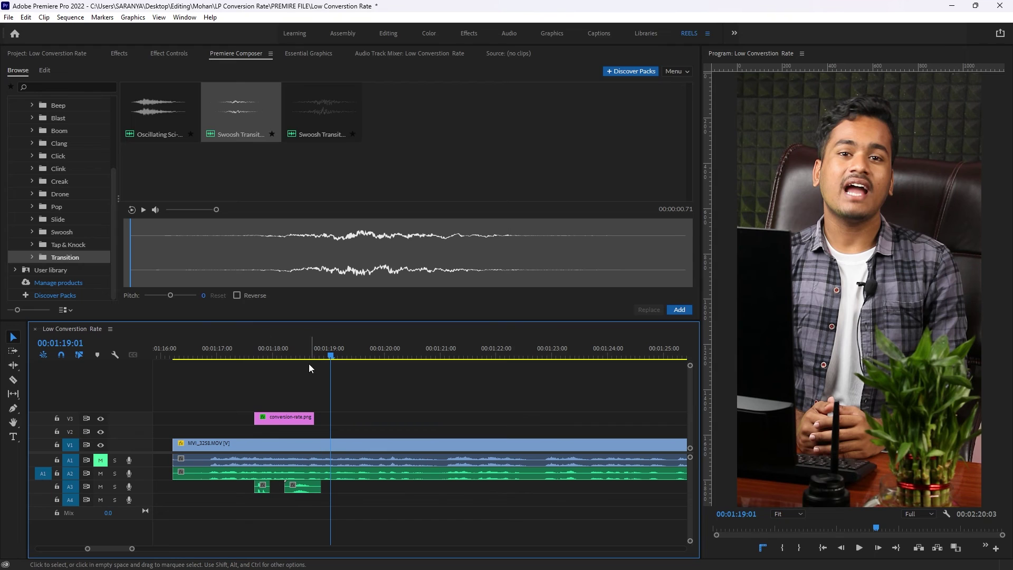
- Find the Perspective Drop Shadow effect by searching for drop and apply it to the conversion-rate.png clip at 00:01:17:21
key(minus)
key(minus)
mouse_move(240, 355)
mouse_down()
mouse_move(258, 358)
mouse_move(234, 359)
mouse_up()
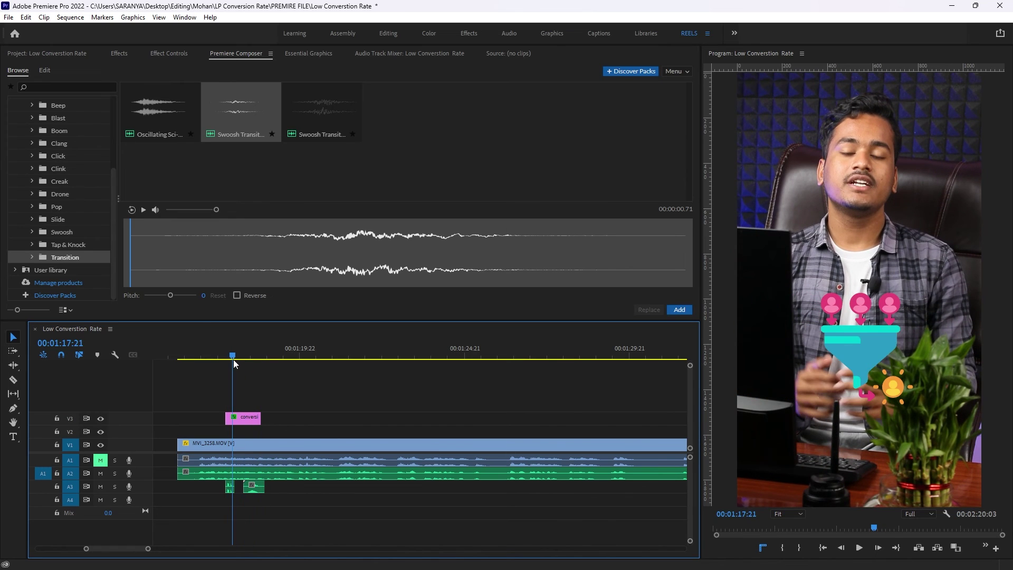
click(248, 420)
click(88, 51)
click(132, 54)
click(107, 66)
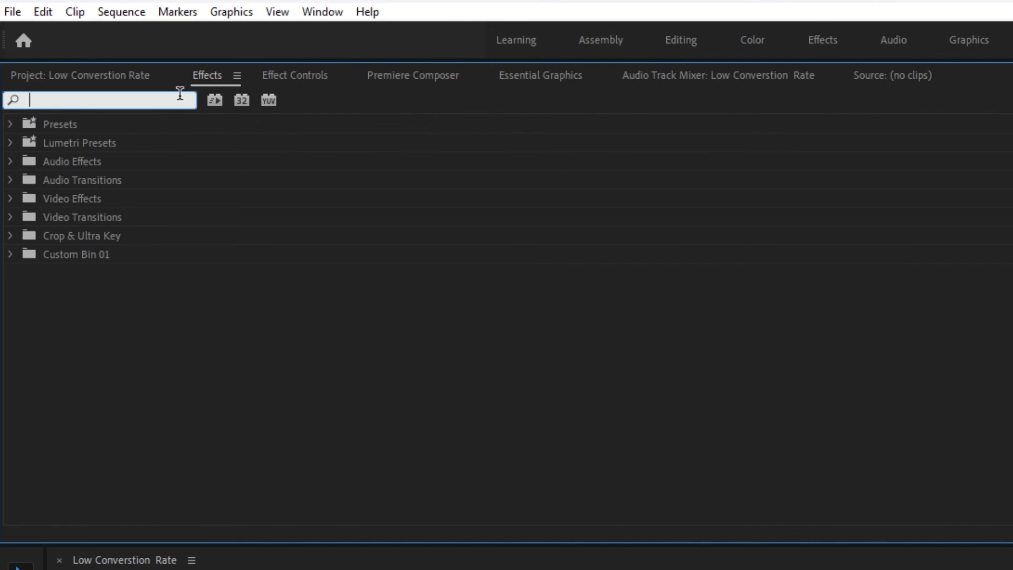
text(drop)
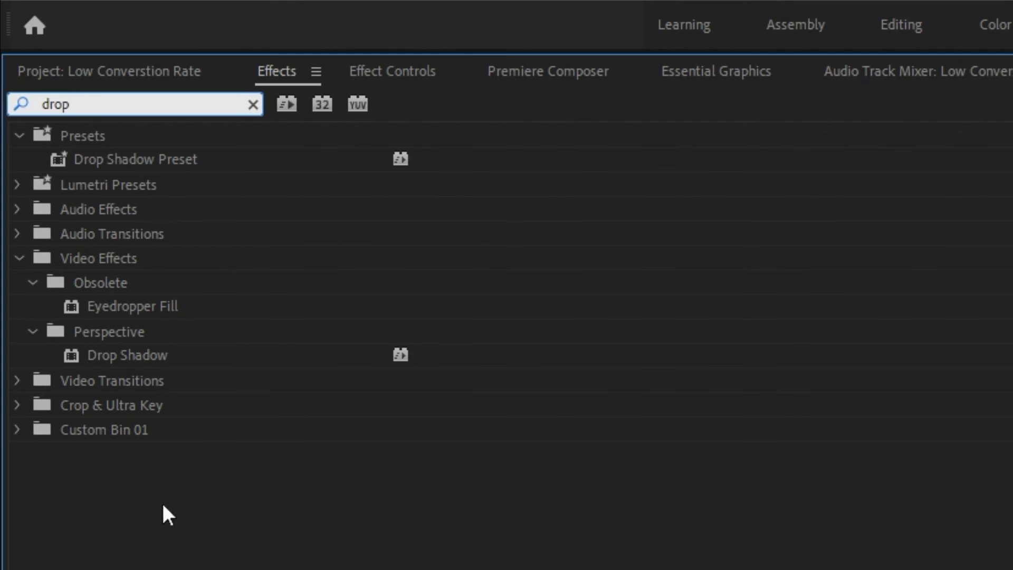
double_click(153, 355)
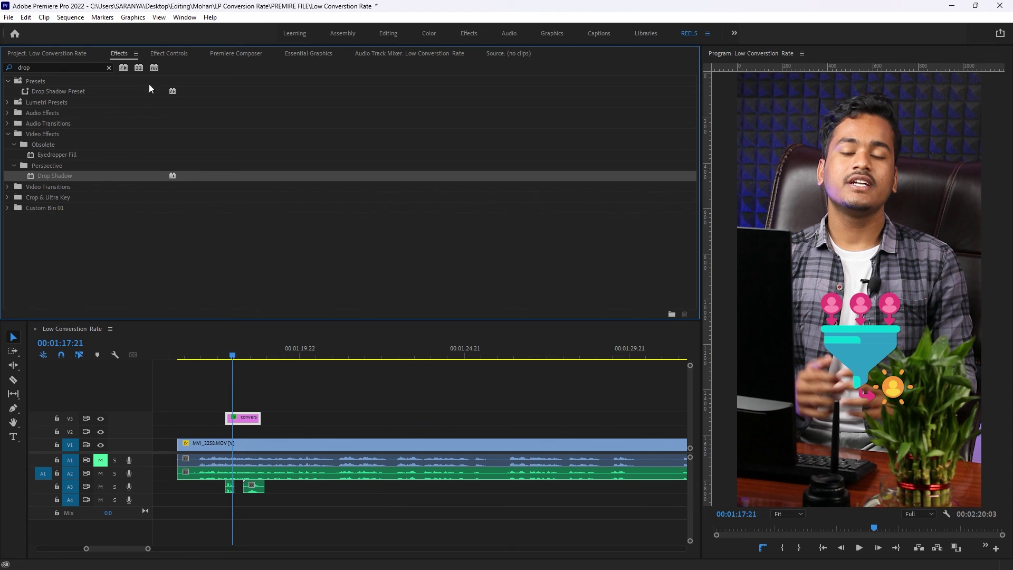
- Adjust the Direction of the Drop Shadow on the funnel graphic and play the animation with the shadow
click(176, 52)
scroll(81, 287, down, 5)
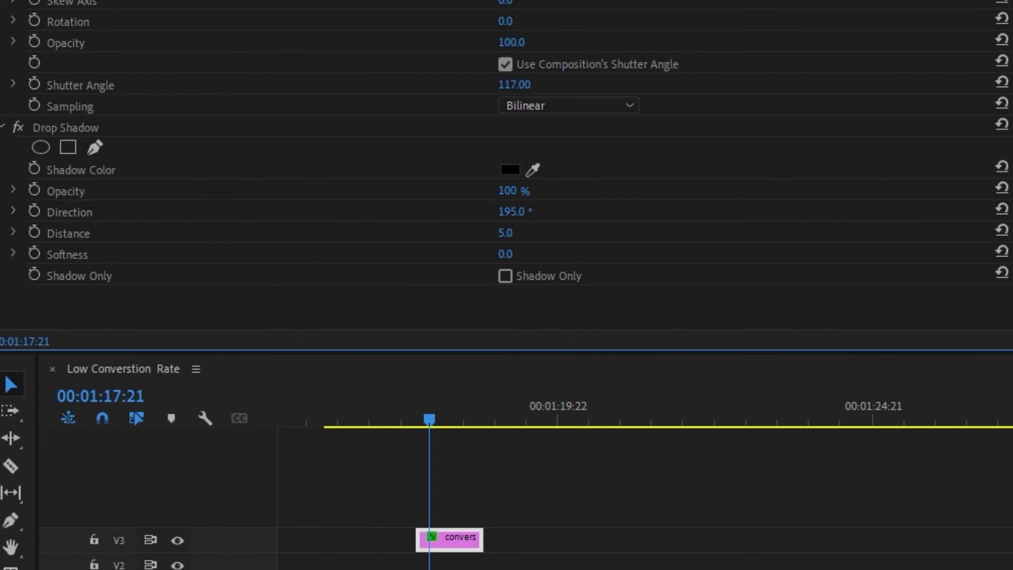
drag(512, 211, 489, 211)
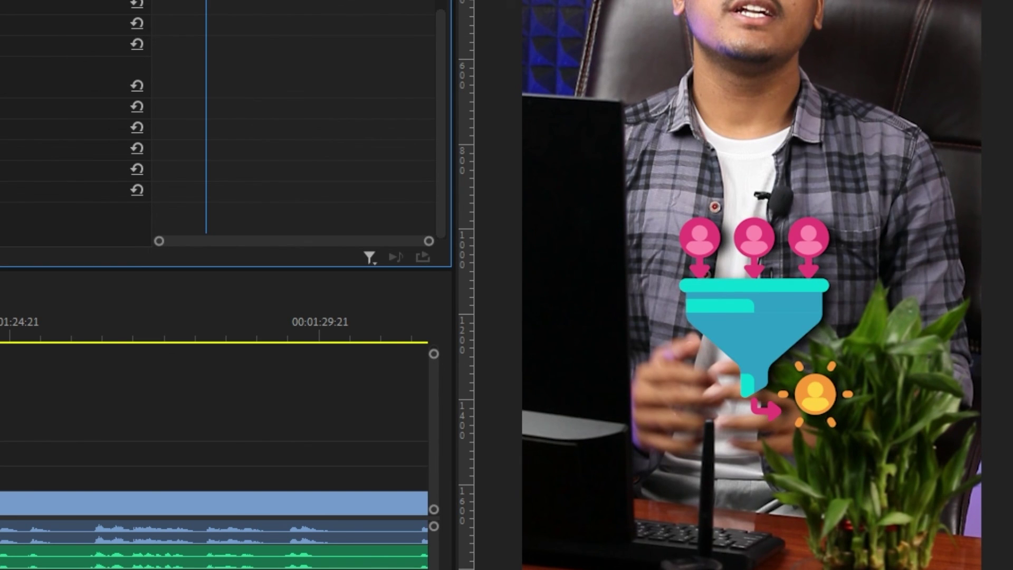
key(space)
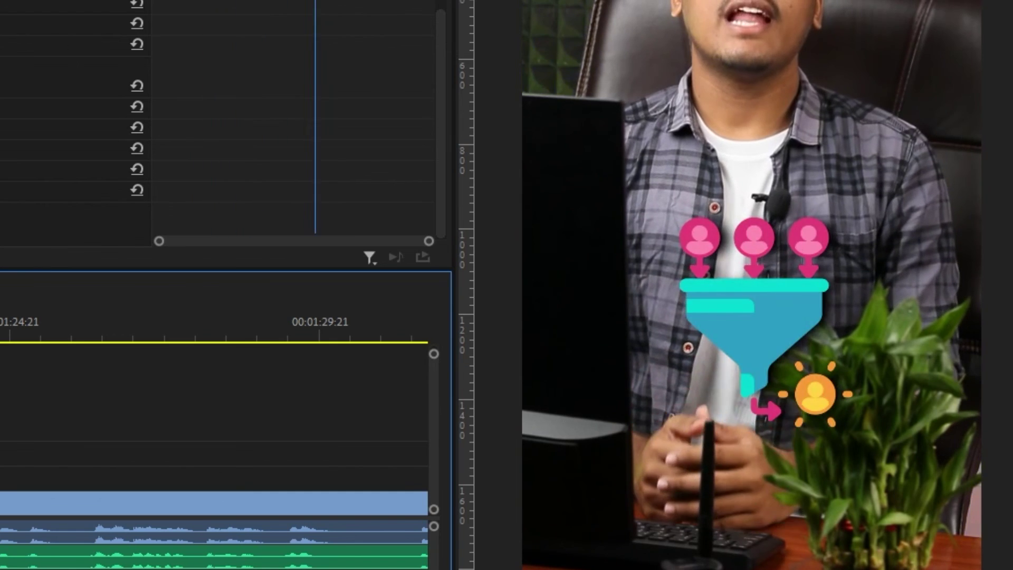